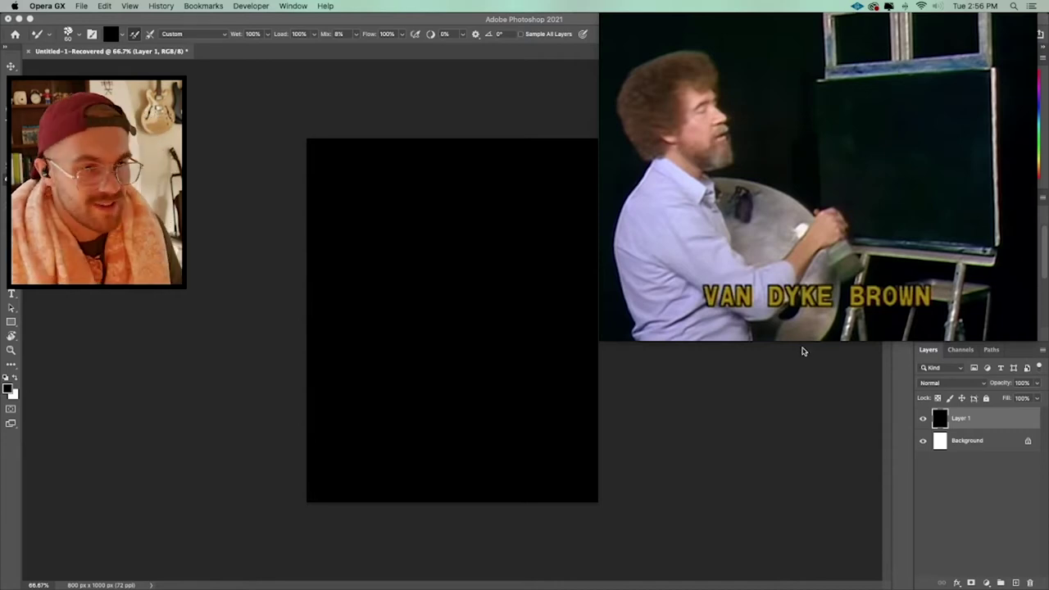
Play the reference painting video and pick a pale yellow painting colour
mouse_move(619, 304)
left_click(615, 327)
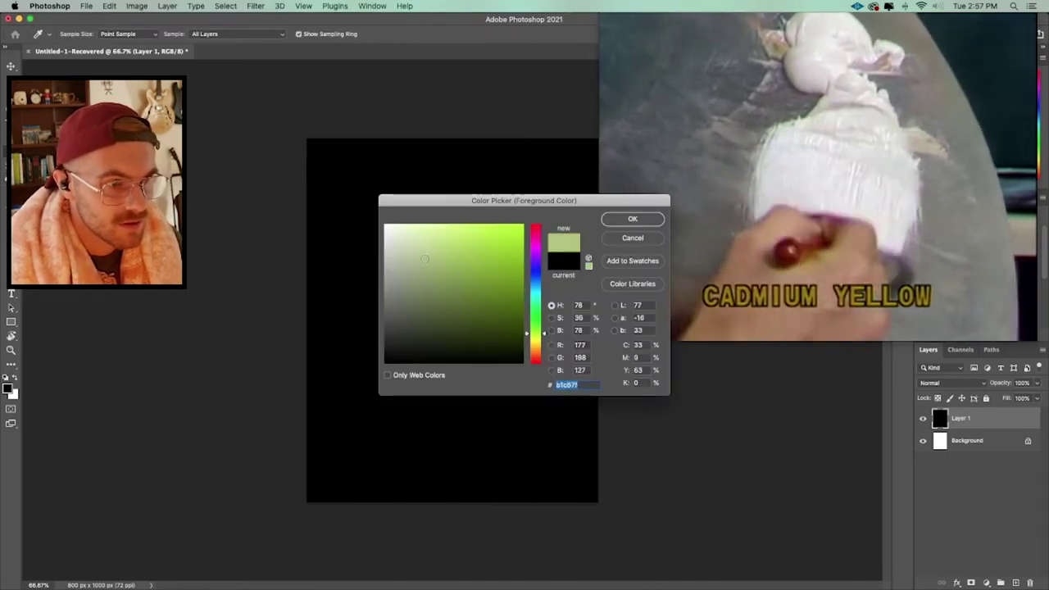
left_click(419, 225)
left_click_drag(538, 334, 538, 341)
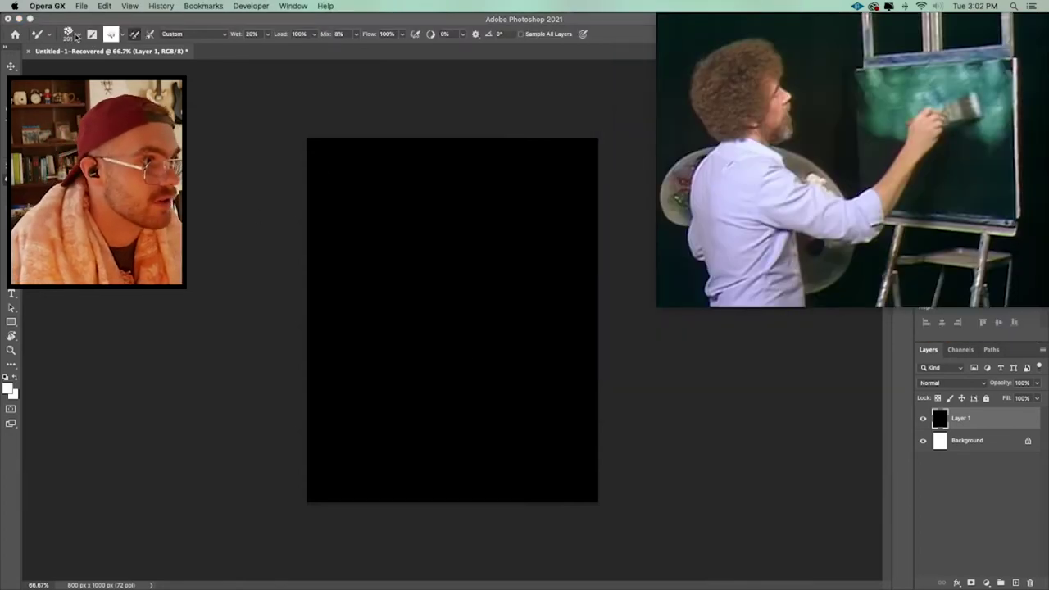
Paint grey mist across the top of the canvas, undoing and repainting the first strokes
left_click(347, 96)
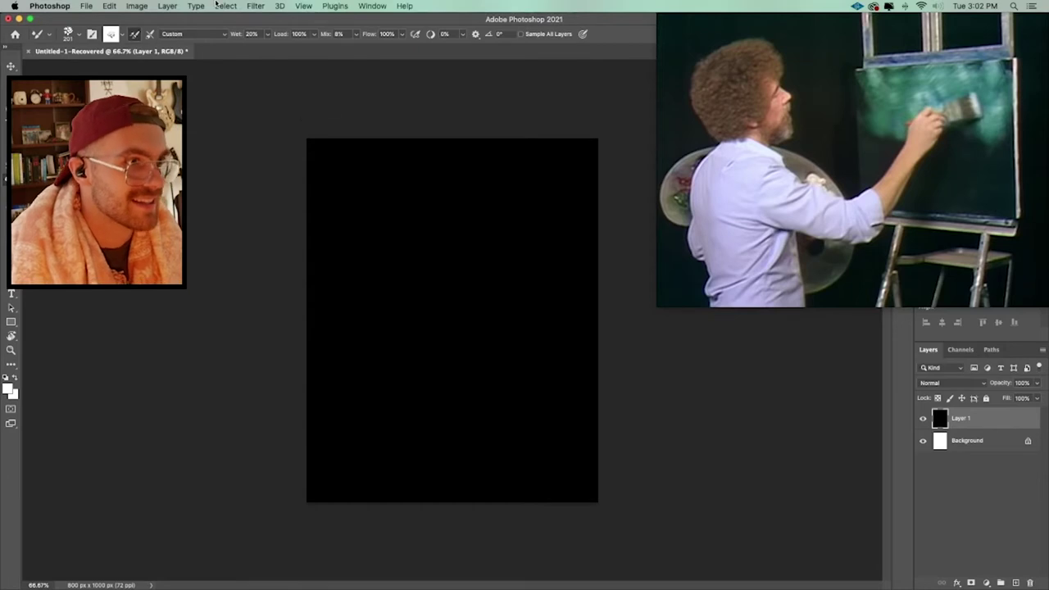
mouse_move(320, 164)
left_mouse_down()
mouse_move(356, 178)
mouse_move(279, 241)
mouse_move(205, 223)
mouse_move(323, 175)
left_mouse_up()
key("ctrl+BackSpace")
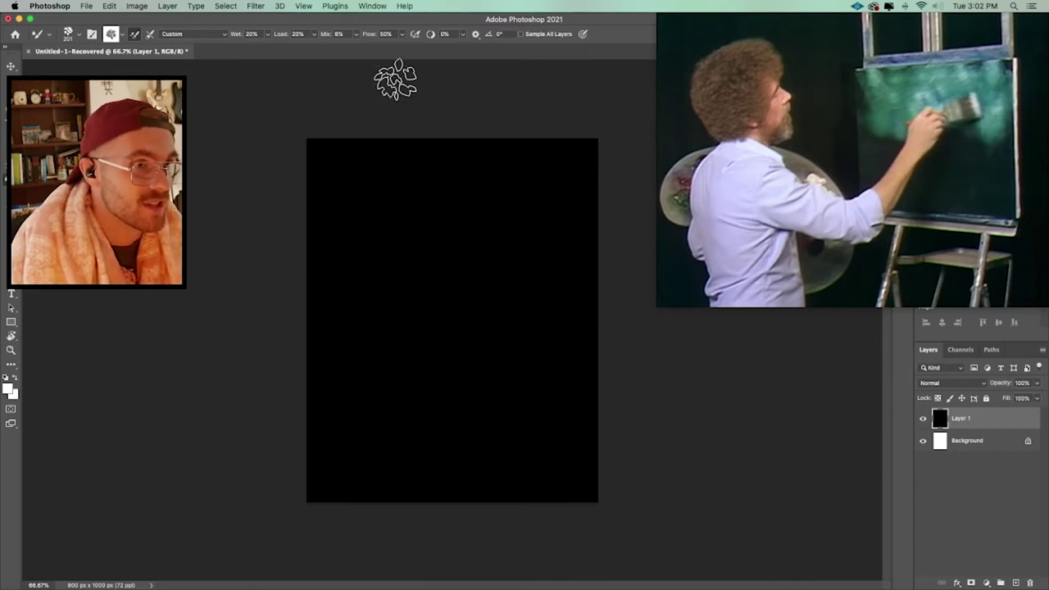
mouse_move(595, 157)
left_mouse_down()
mouse_move(497, 159)
mouse_move(423, 210)
mouse_move(278, 236)
mouse_move(339, 281)
mouse_move(270, 194)
mouse_move(404, 123)
left_mouse_up()
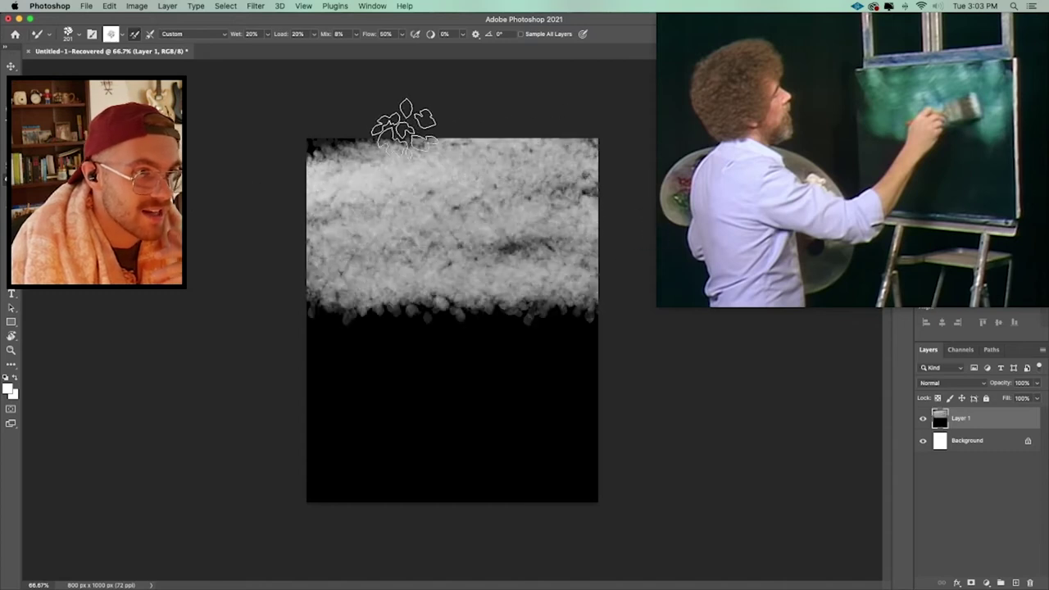
Resume the reference video and set the Mixer Brush flow to 20%
left_click(669, 279)
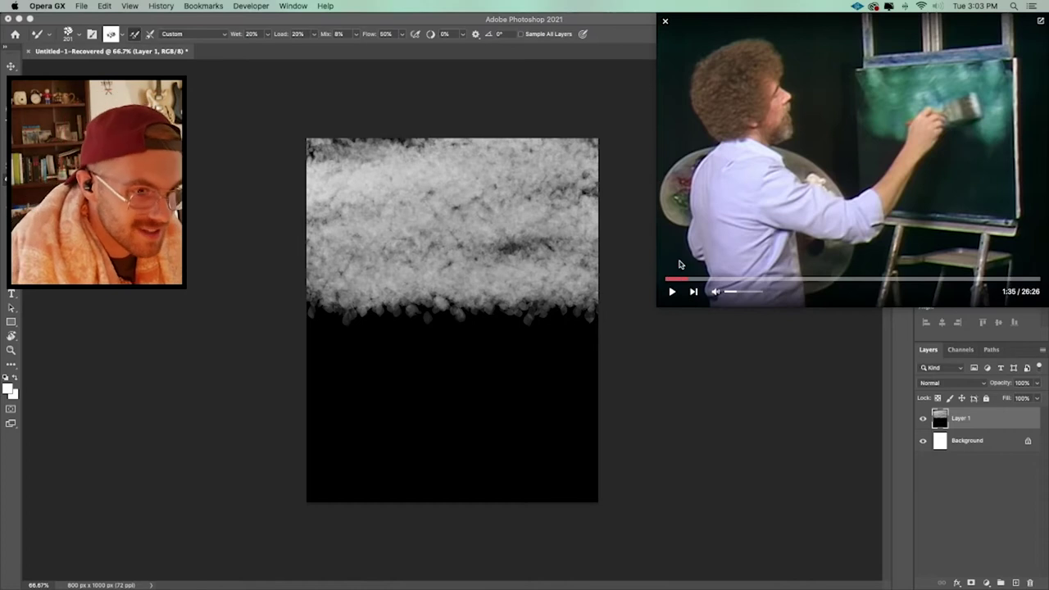
left_click(671, 293)
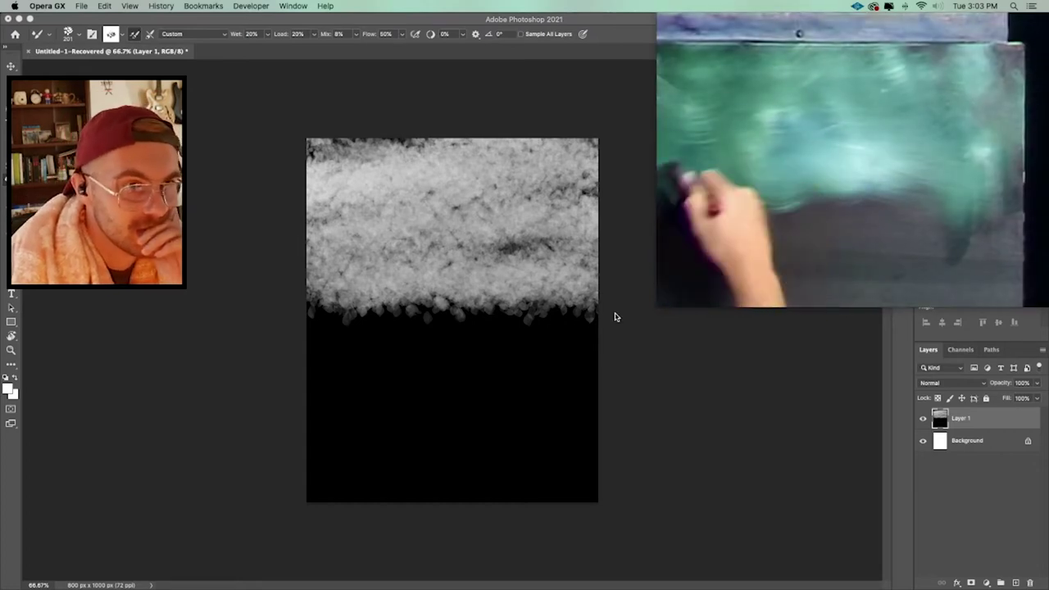
left_click(382, 33)
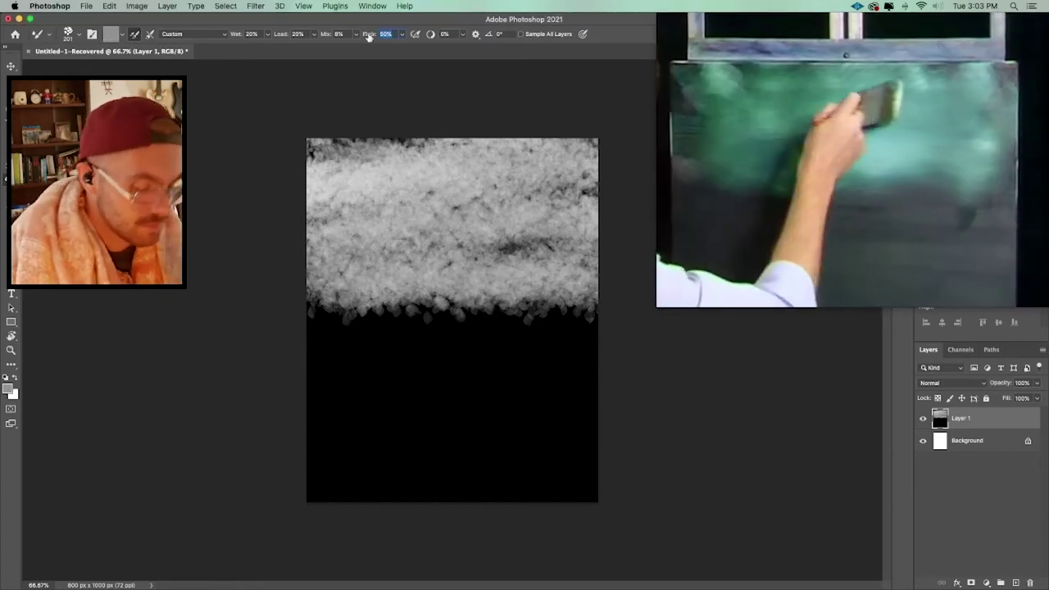
type("10")
key("Return")
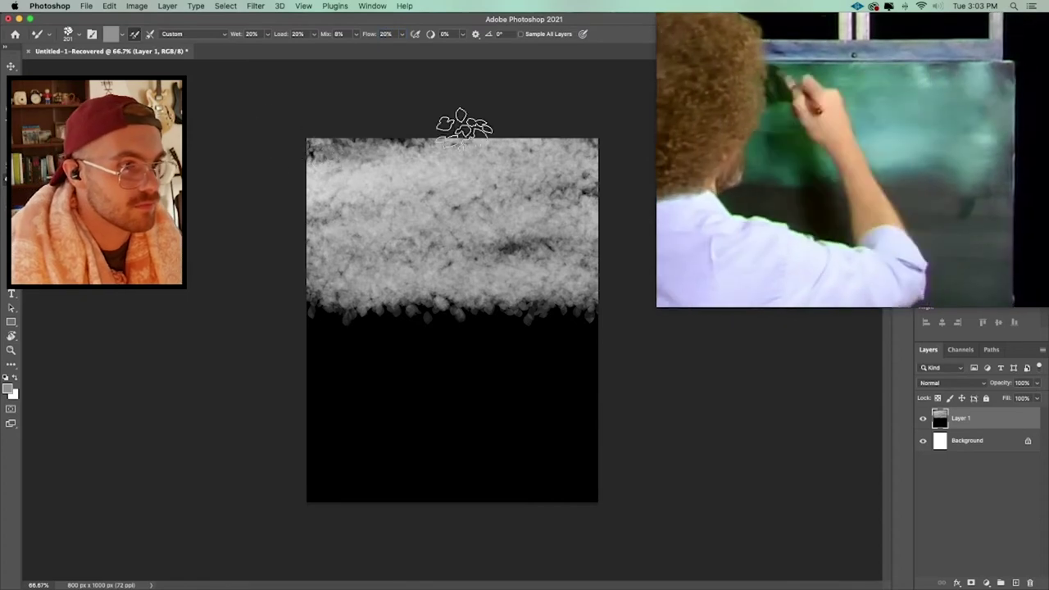
Blend the grey mist downward so it fades into the black lower canvas
left_click_drag(320, 156, 633, 171)
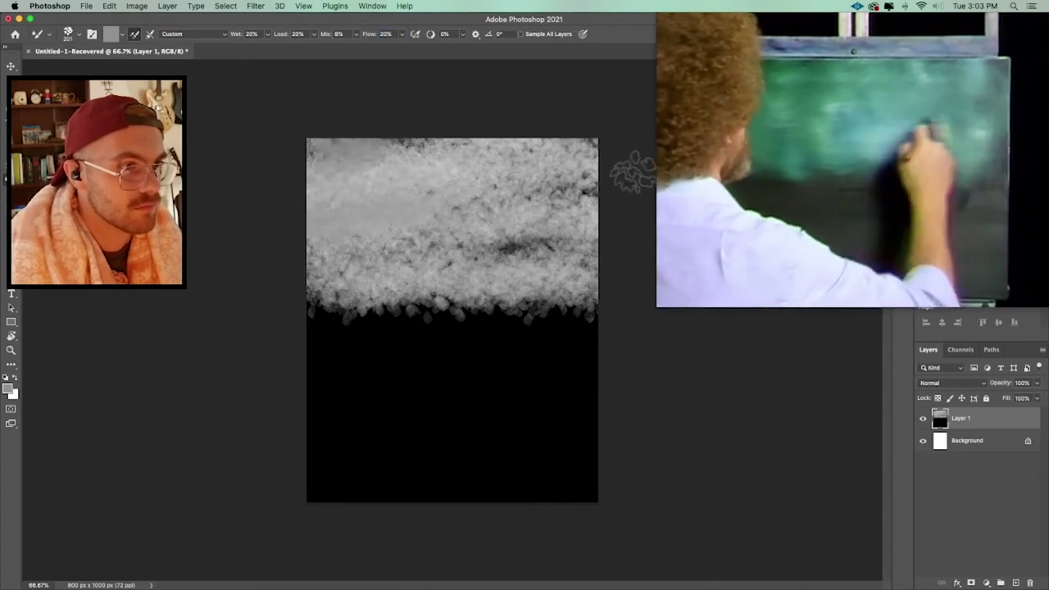
left_click_drag(476, 250, 586, 286)
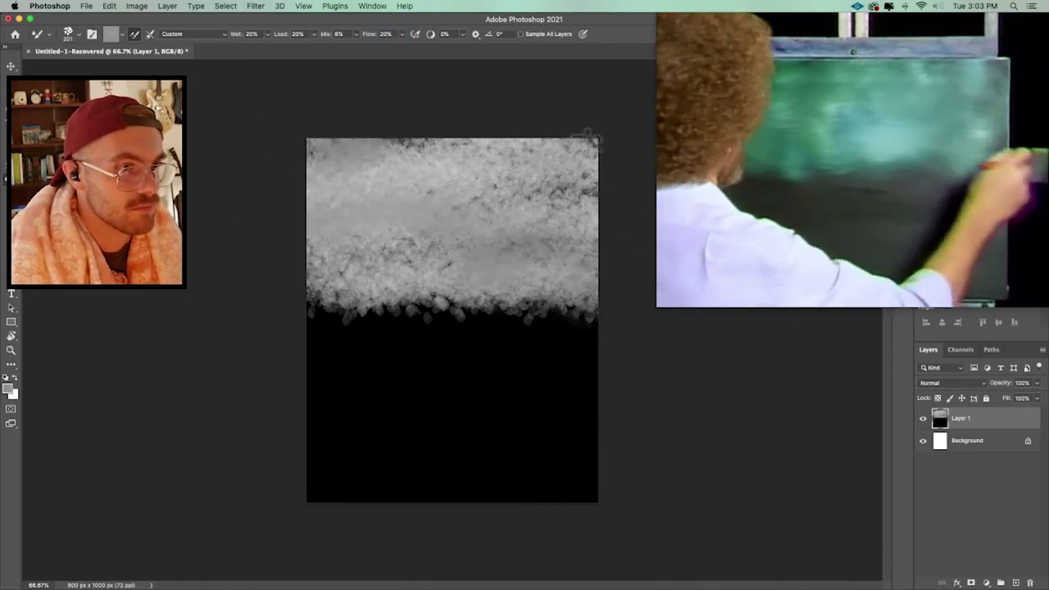
left_click_drag(319, 324, 607, 328)
left_click_drag(707, 317, 458, 289)
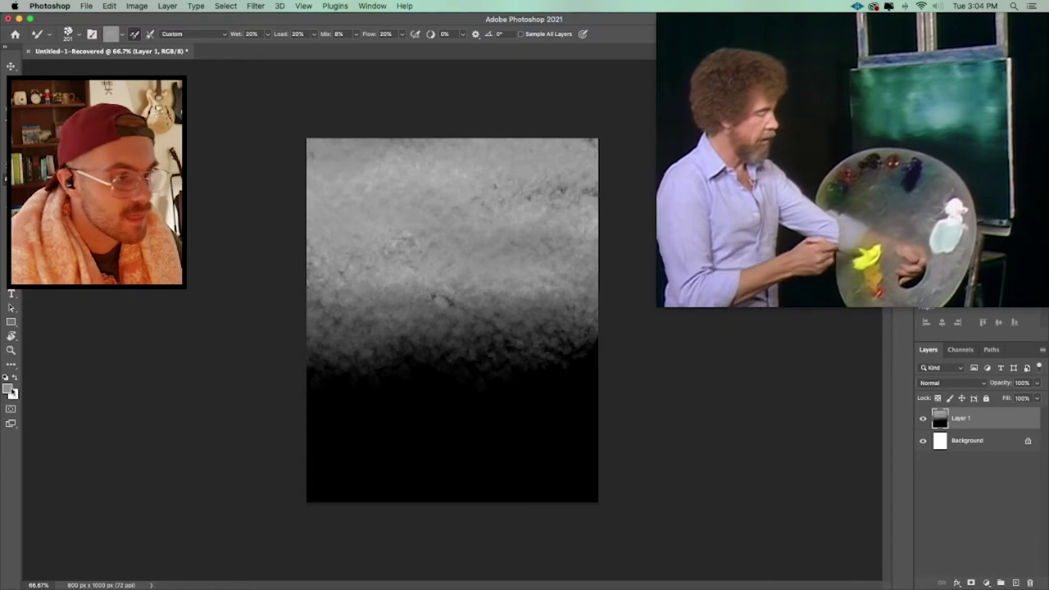
Choose yellow-green #dcf823 at 100% flow and dab foliage along the canvas top
left_click(8, 388)
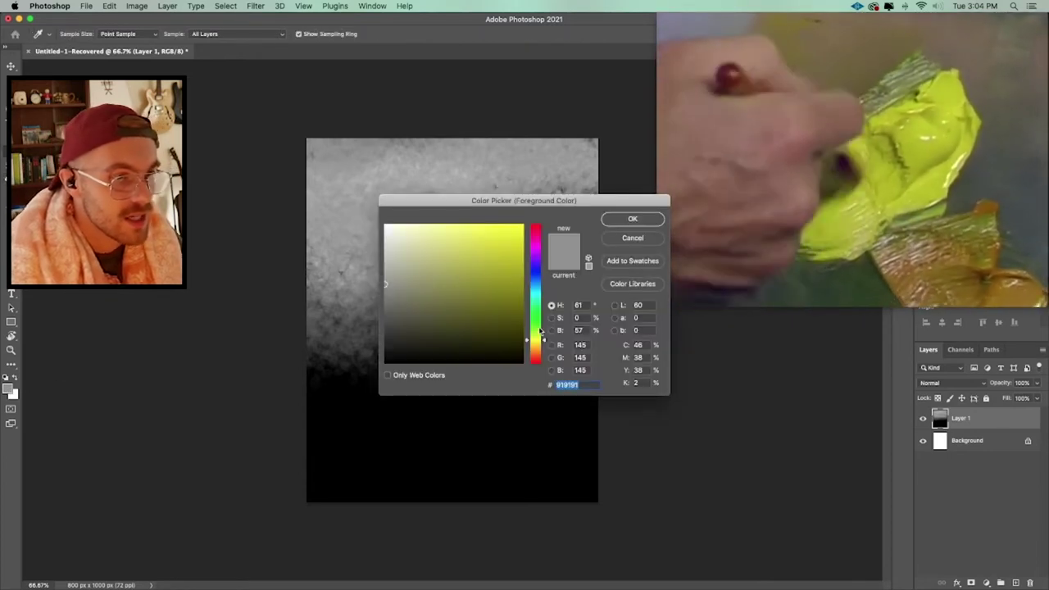
type("dcf823")
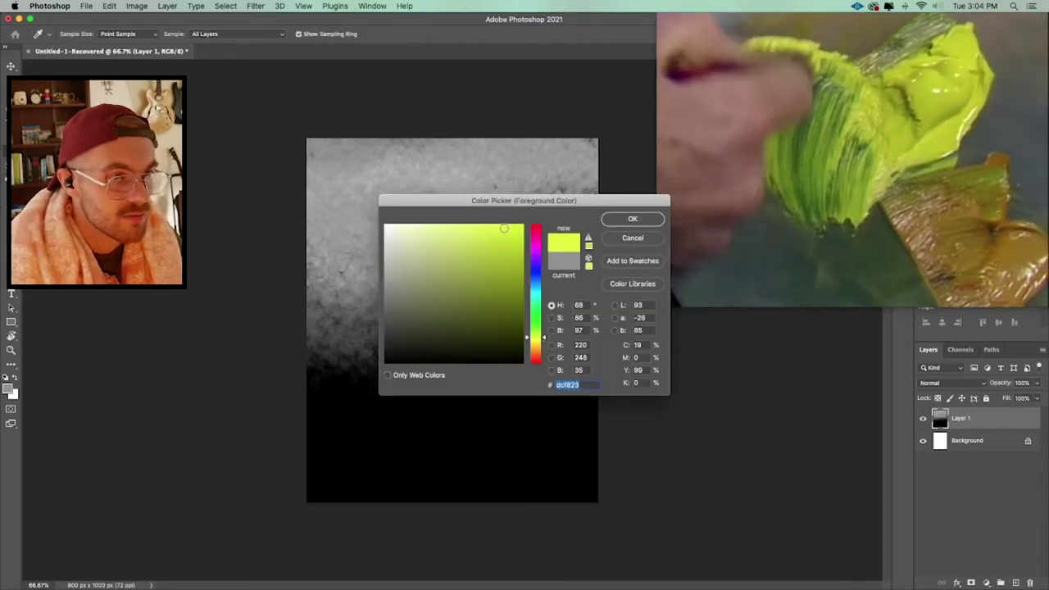
left_click(633, 218)
key("0")
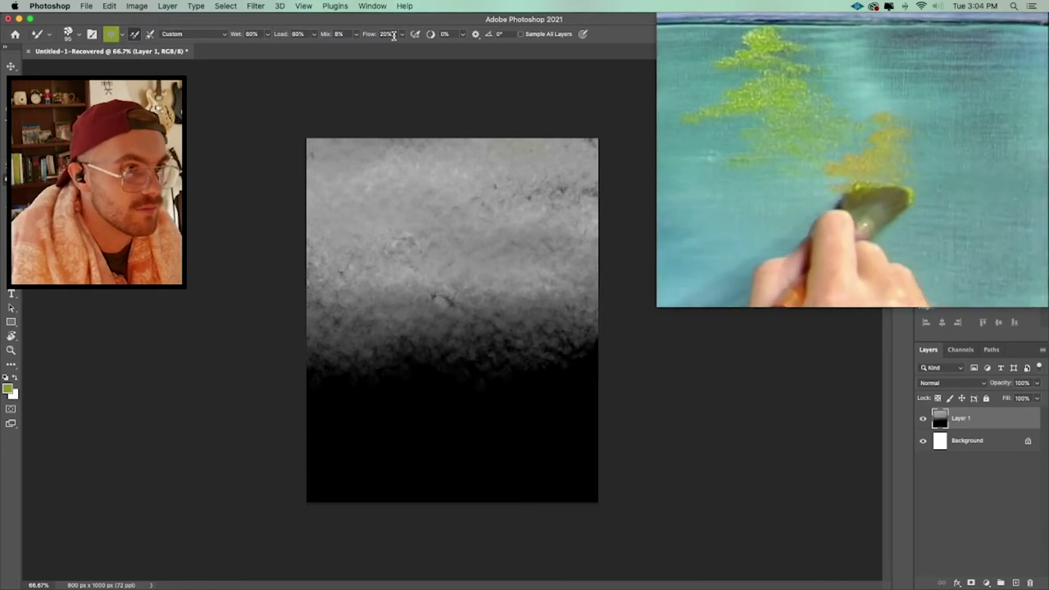
left_click_drag(545, 169, 511, 158)
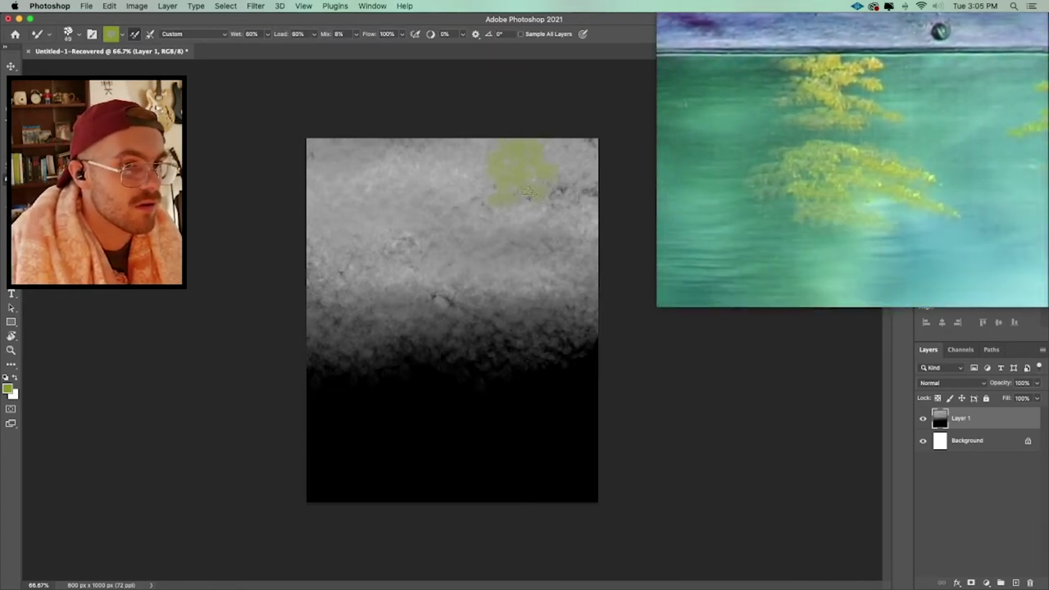
left_click_drag(396, 144, 319, 144)
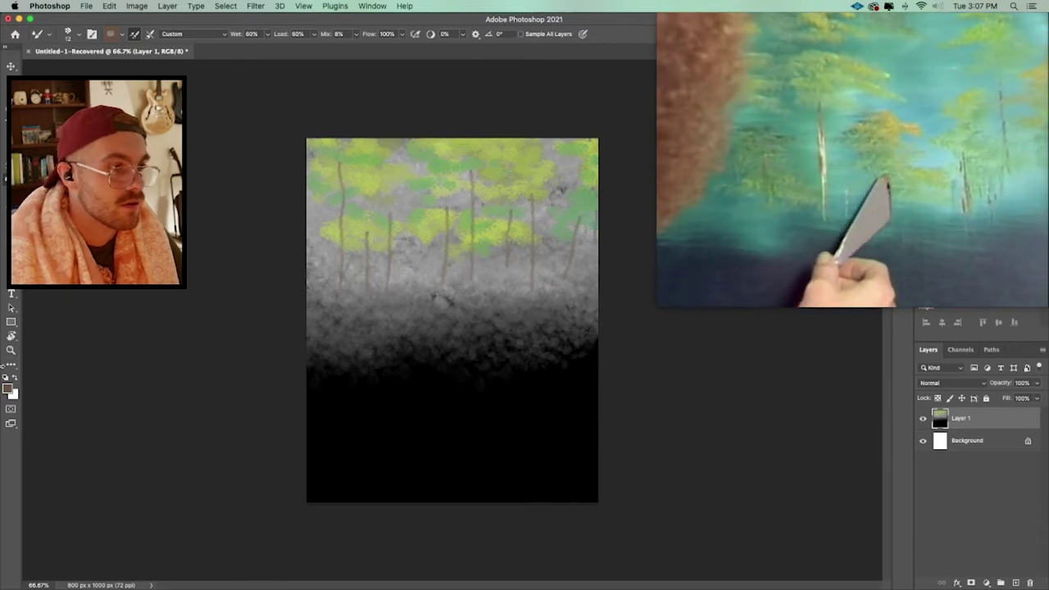
Highlight a tree trunk in white and lay a yellow-green grass band across the middle
key("x")
left_click_drag(388, 264, 389, 291)
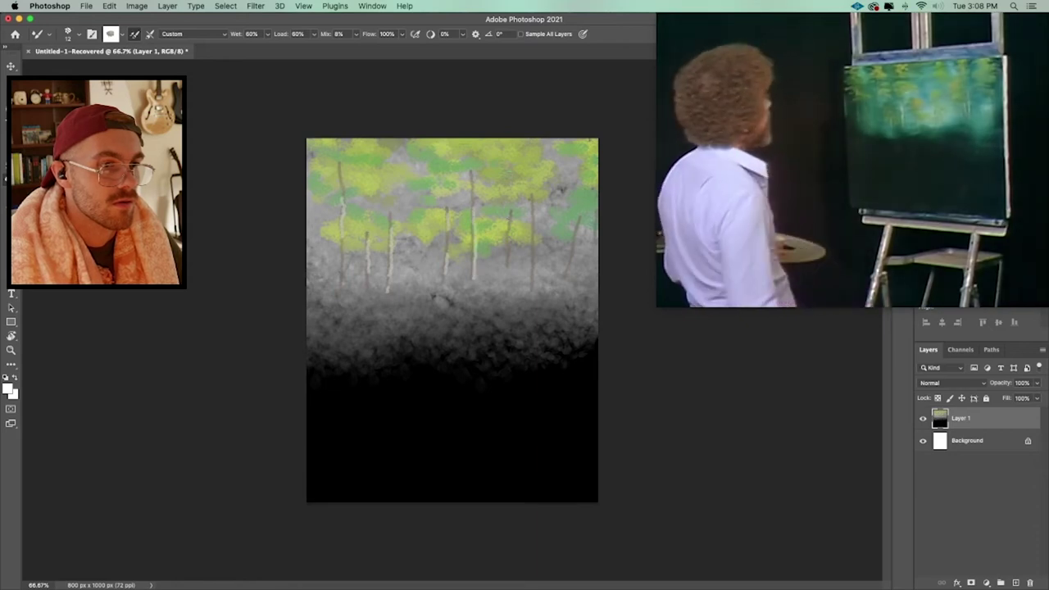
left_click_drag(310, 297, 459, 293)
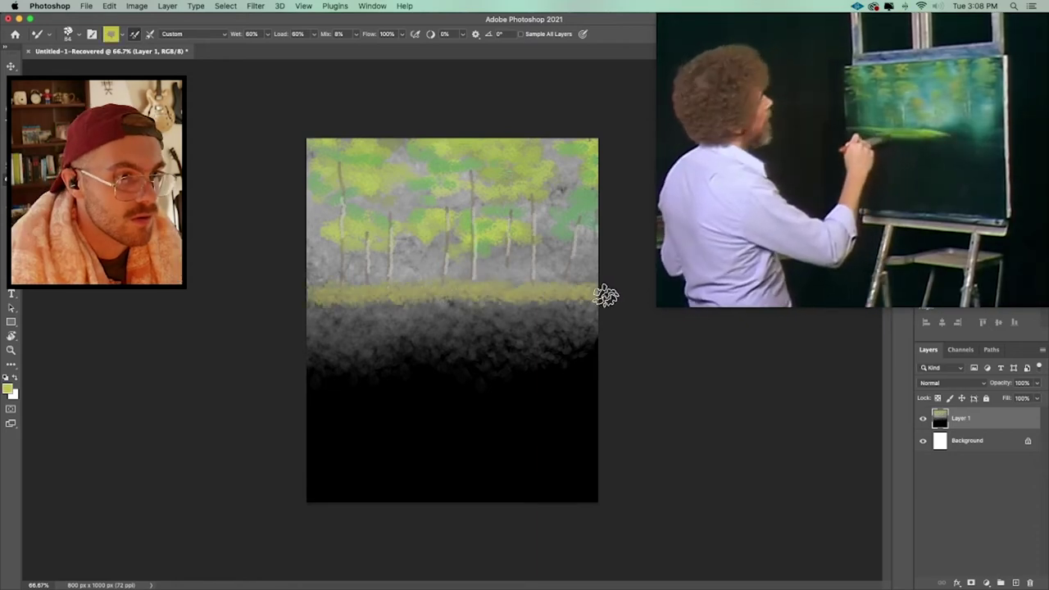
mouse_move(311, 305)
left_mouse_down()
mouse_move(539, 304)
mouse_move(445, 305)
left_mouse_up()
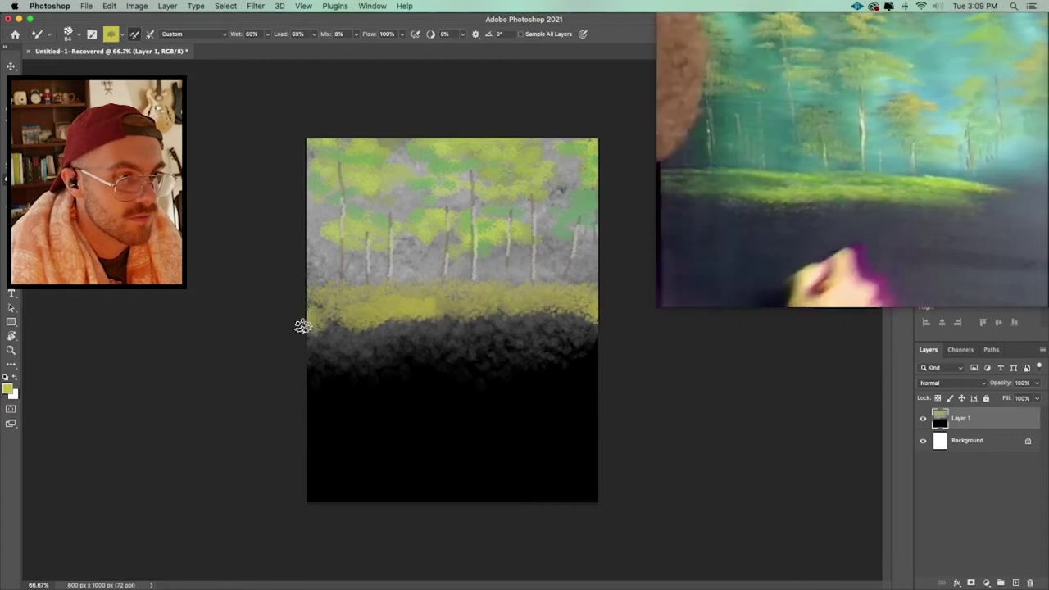
Extend the grass lower on the left and right, undo, then rebrighten the right bank
left_click_drag(304, 327, 408, 332)
left_click_drag(607, 324, 538, 314)
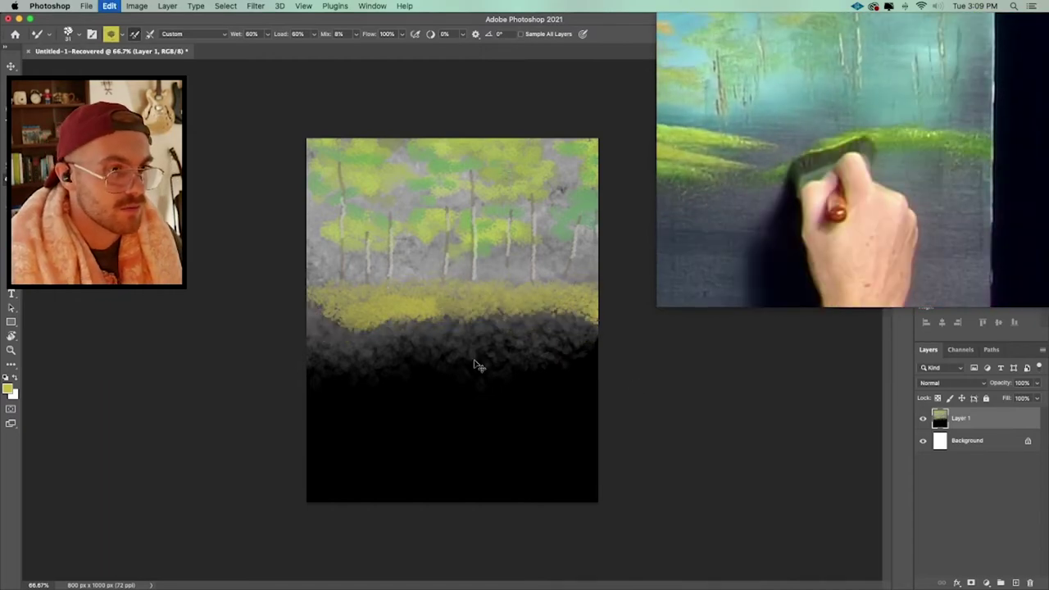
key("ctrl+z")
key("ctrl+z")
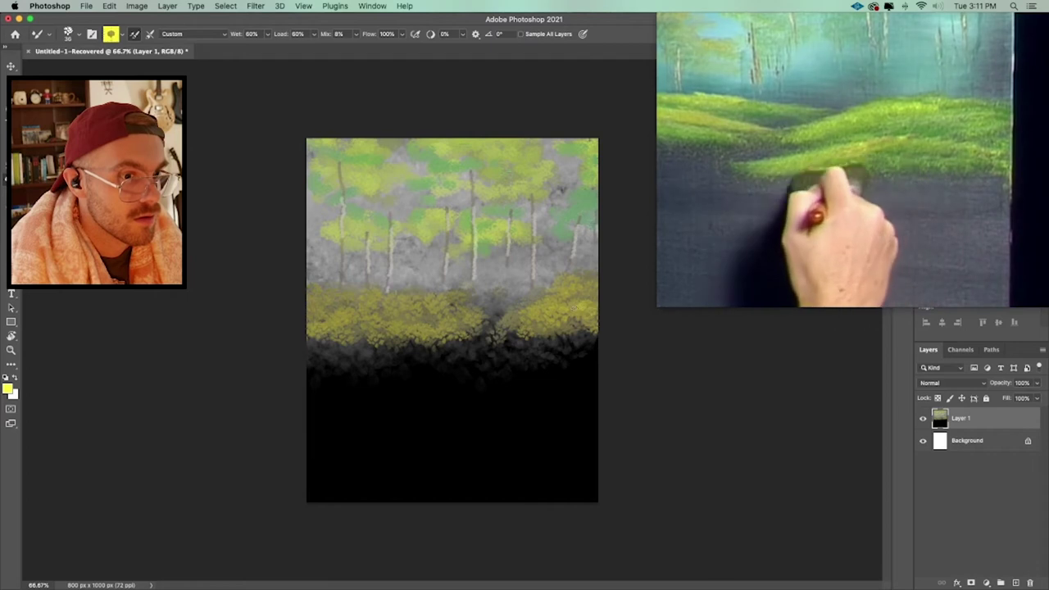
left_click_drag(590, 311, 508, 325)
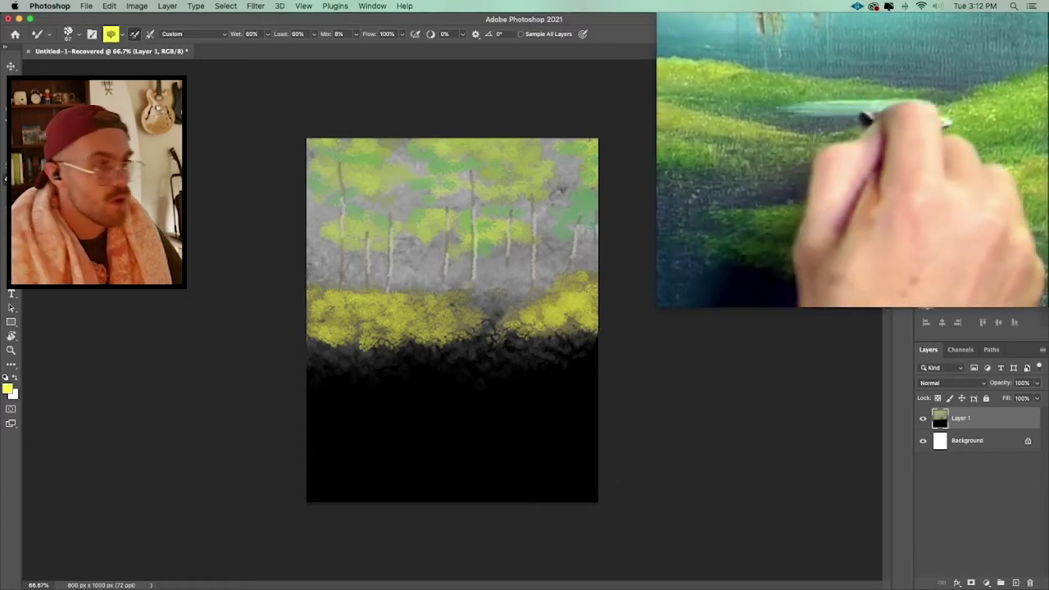
Paint the pale waterfall between the banks with whitish water just below it
left_click_drag(482, 301, 490, 333)
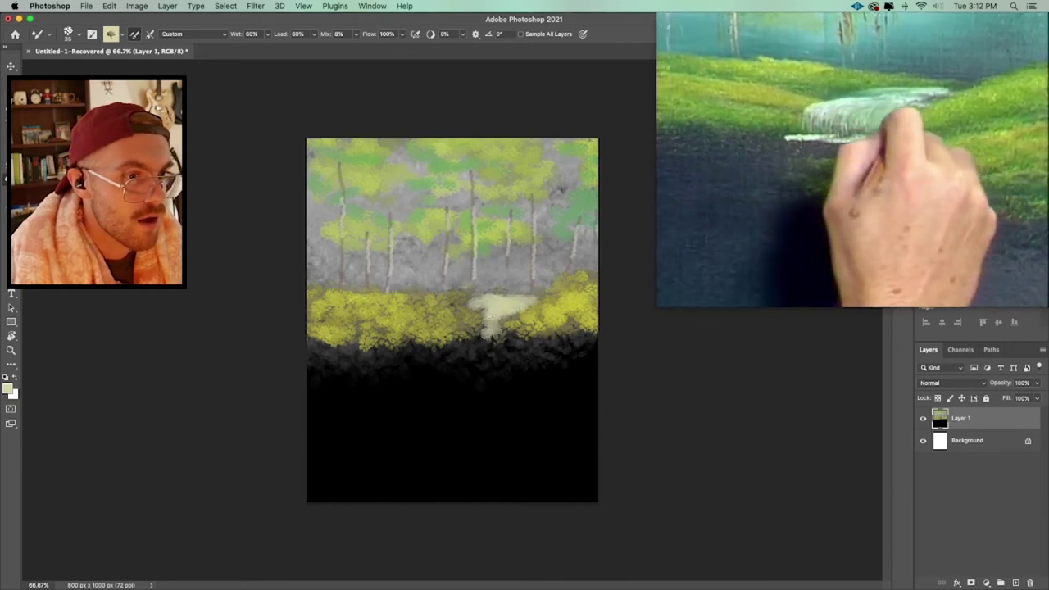
left_click_drag(490, 333, 516, 352)
left_click(491, 332)
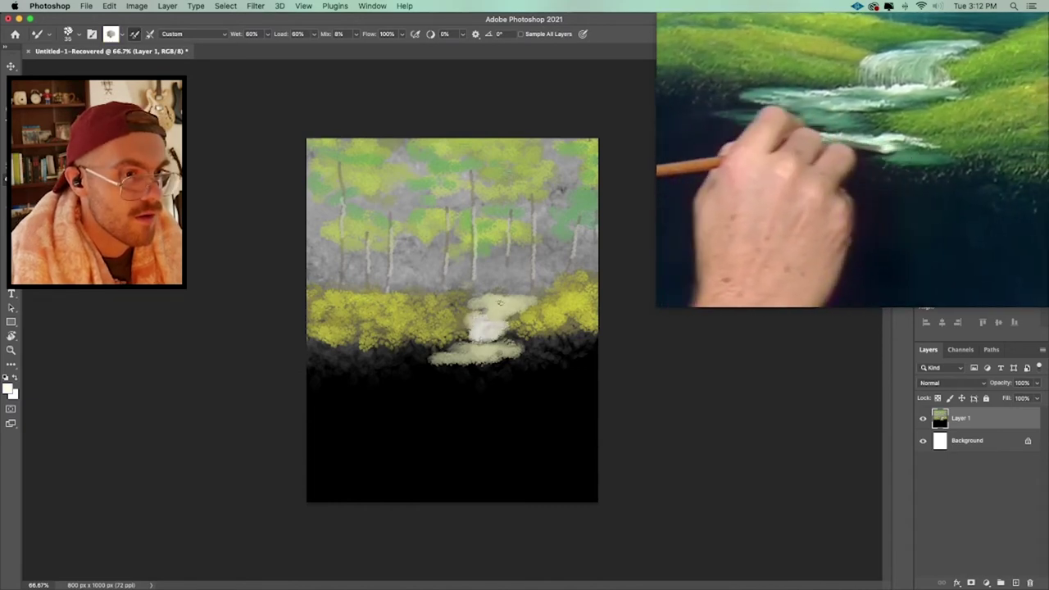
left_click_drag(394, 360, 545, 368)
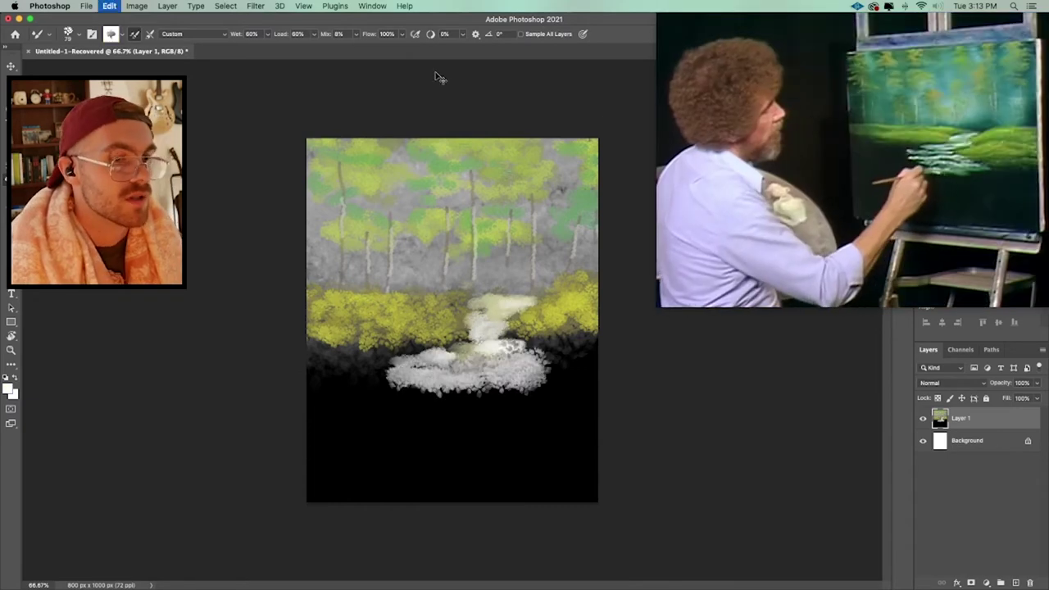
At 40% flow, spread the whitish water down to the bottom-right canvas edge
key("shift+4")
left_click_drag(360, 386, 541, 423)
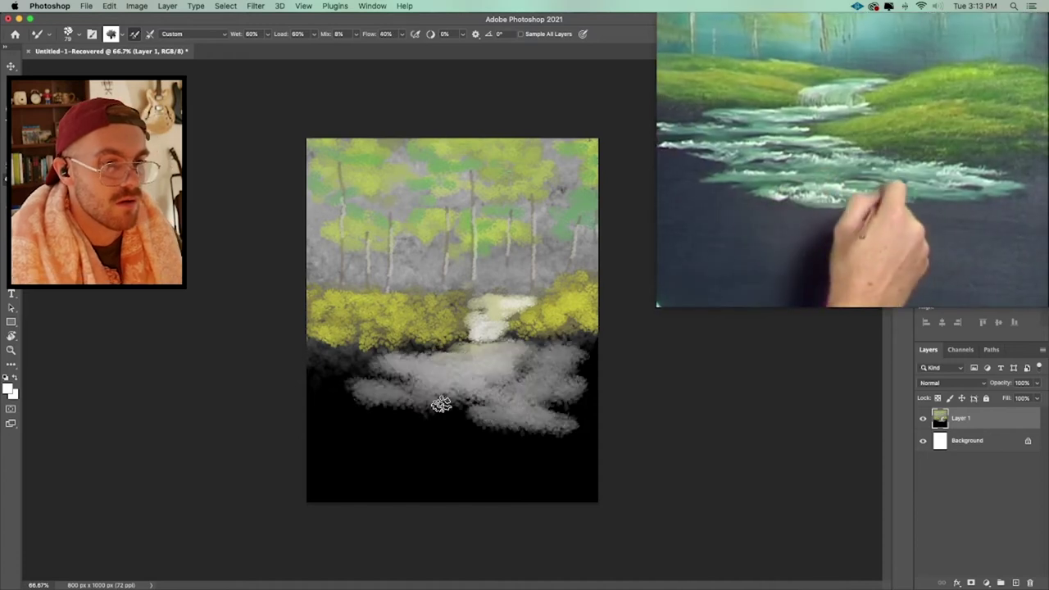
mouse_move(463, 444)
left_mouse_down()
mouse_move(581, 452)
mouse_move(565, 437)
left_mouse_up()
mouse_move(503, 456)
left_mouse_down()
mouse_move(546, 484)
mouse_move(511, 490)
left_mouse_up()
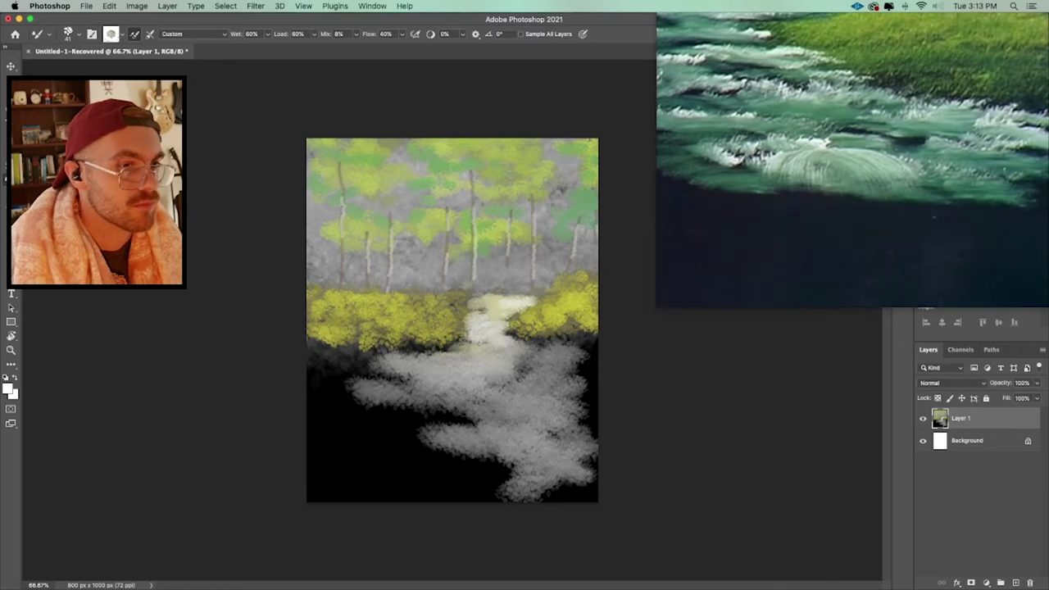
Shrink the brush and paint dark streaks into the stream
left_click(79, 34)
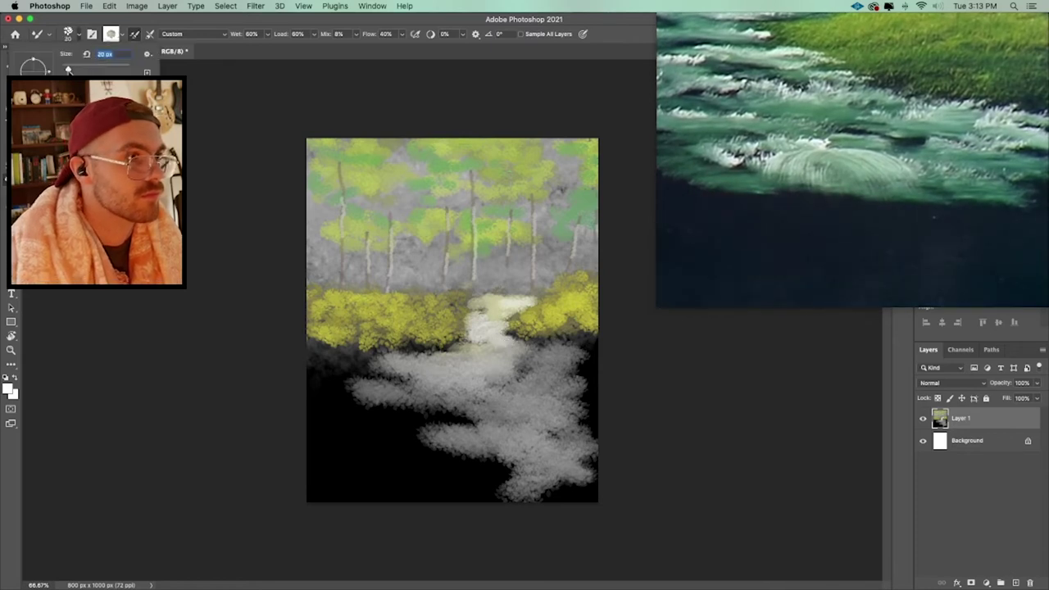
key("Return")
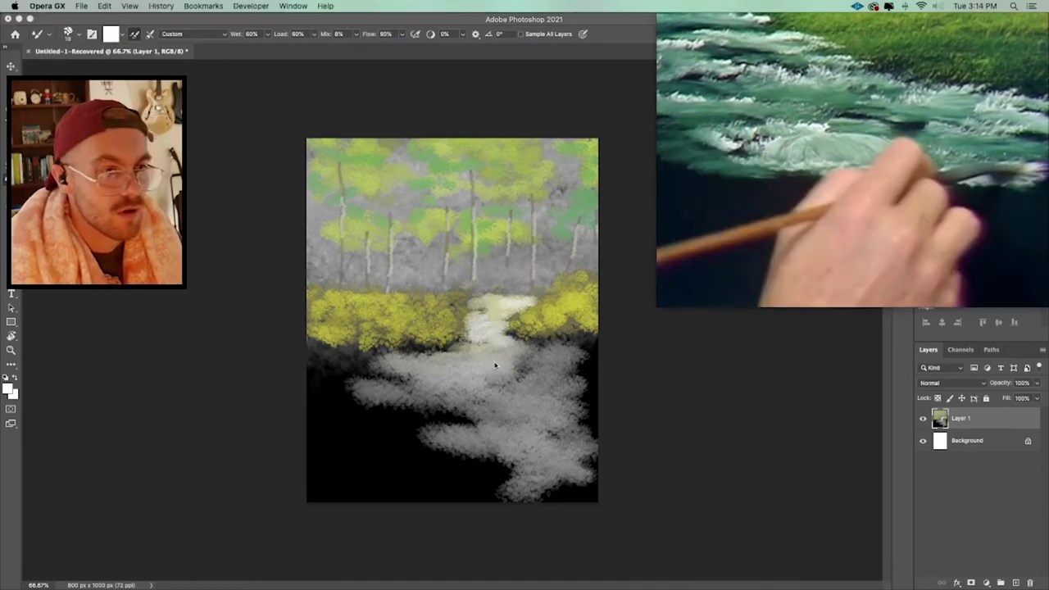
left_click(508, 343)
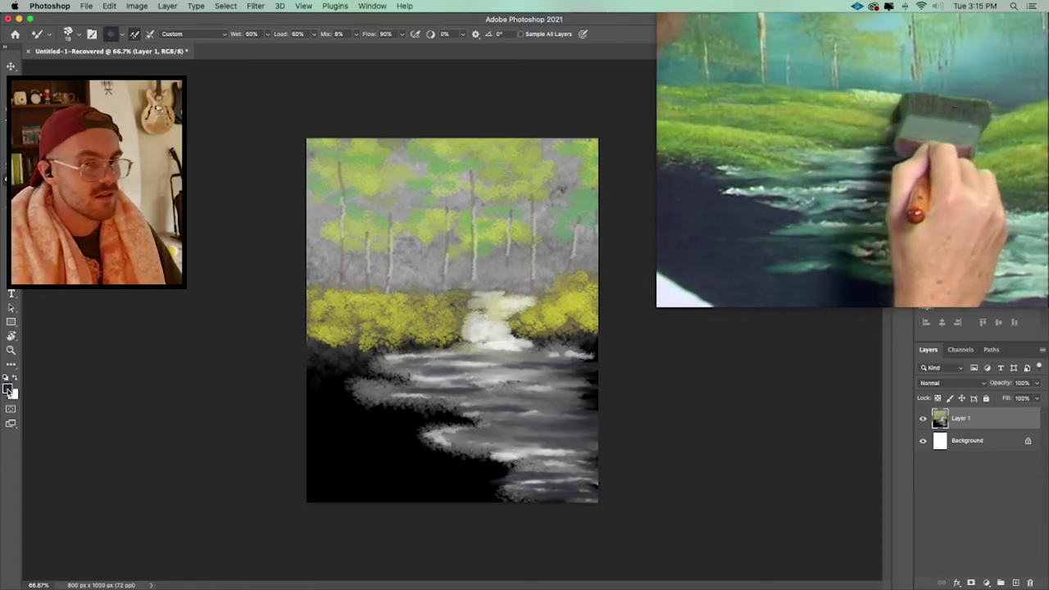
Switch to white, adjust brush size, and add white ripples before opening the Color Picker
key("x")
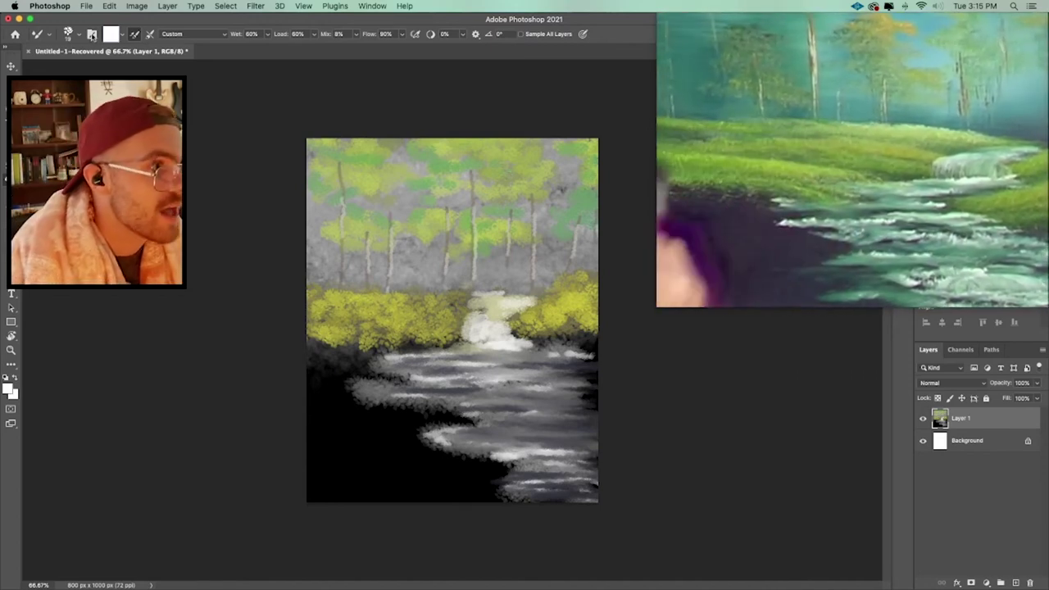
left_click(81, 36)
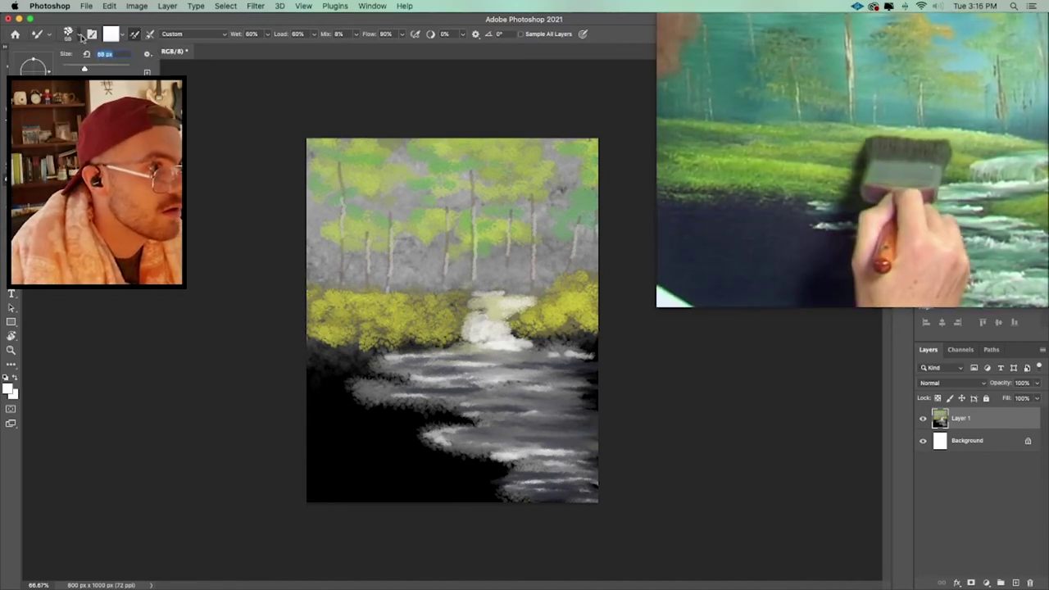
left_click(444, 59)
left_click(344, 164, "alt")
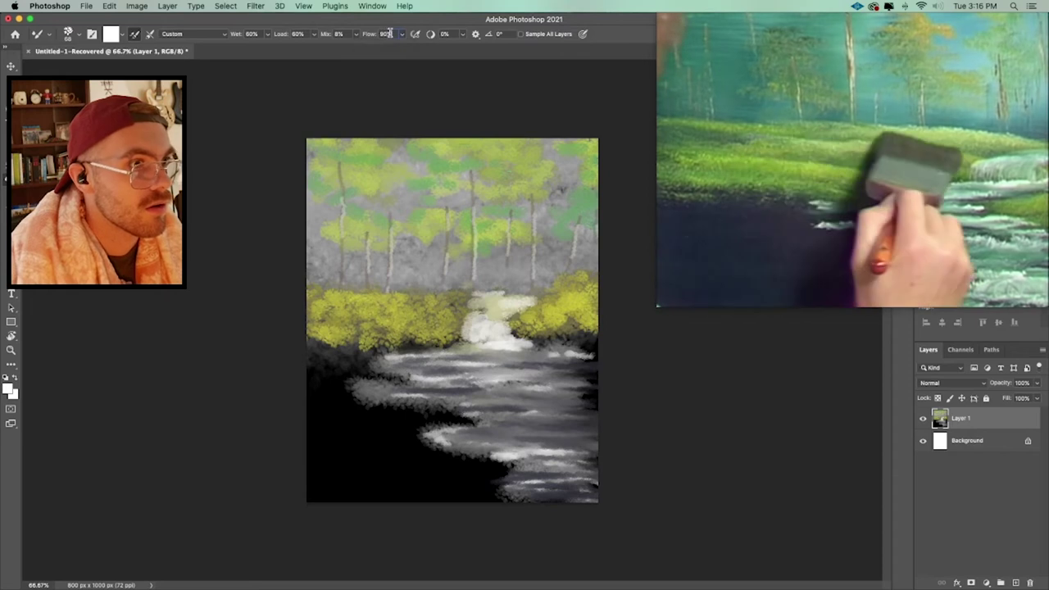
left_click(10, 388)
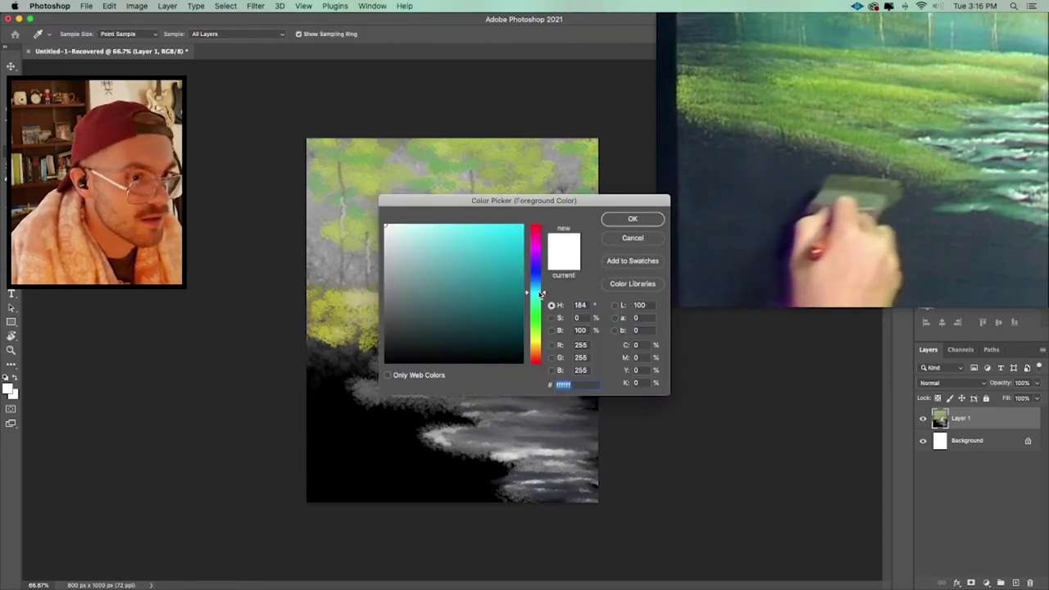
Pick bright grass green #87bf26 and adjust the brush flow
left_click_drag(535, 271, 534, 331)
left_click(496, 259)
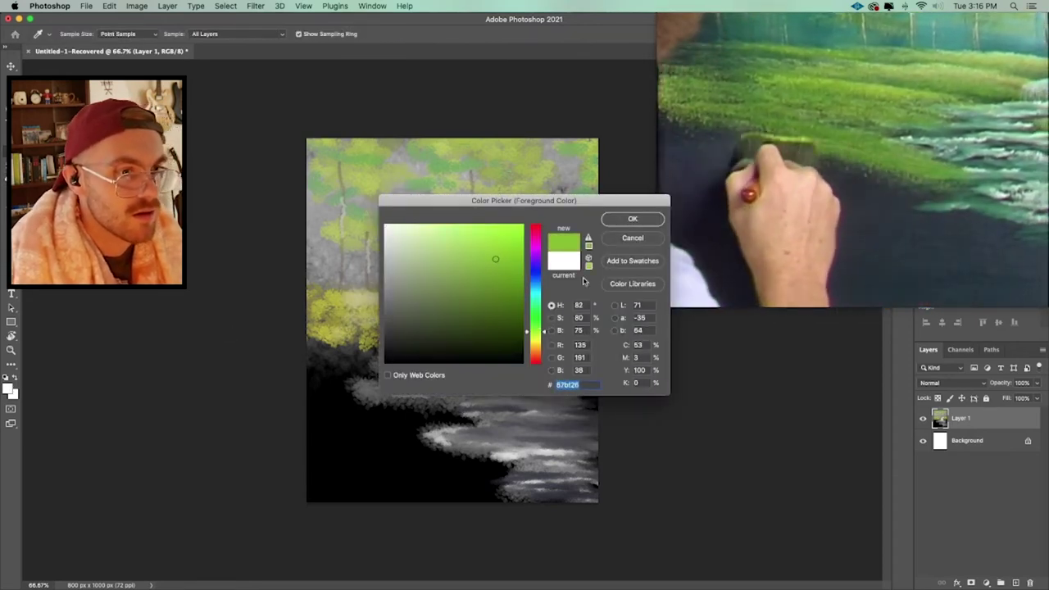
left_click(633, 219)
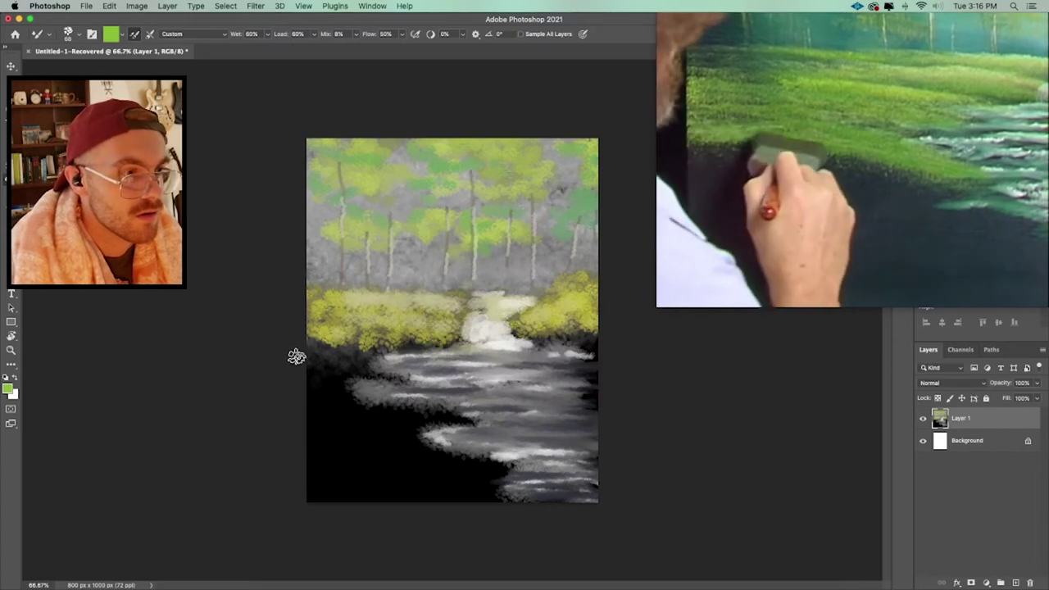
left_click(401, 33)
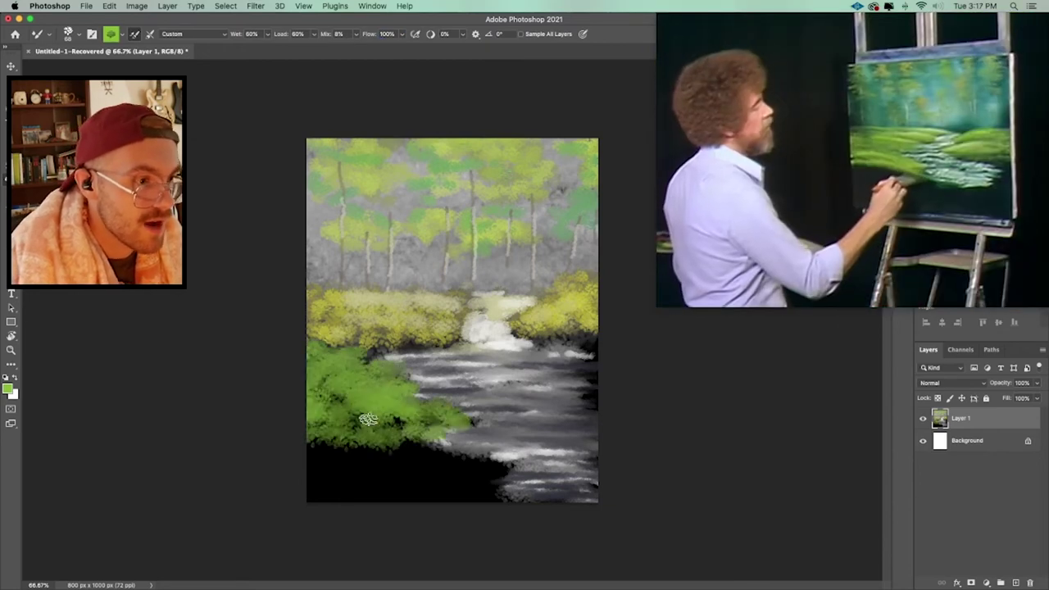
Dab and stroke green grass over the lower-left bank, then restore 100% flow
left_click(361, 420)
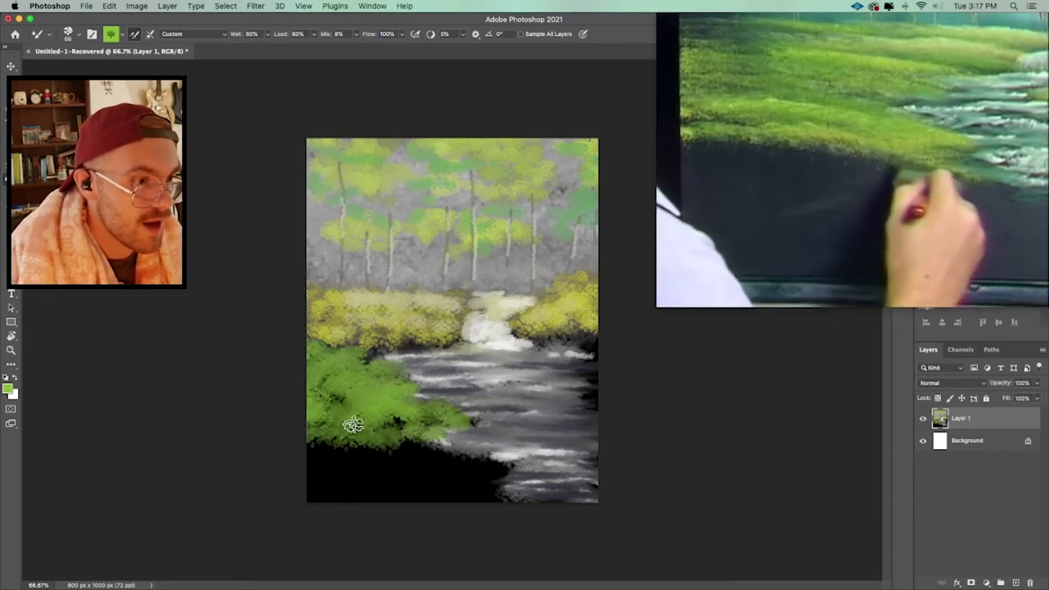
left_click(313, 457)
left_click(377, 459)
left_click(422, 453)
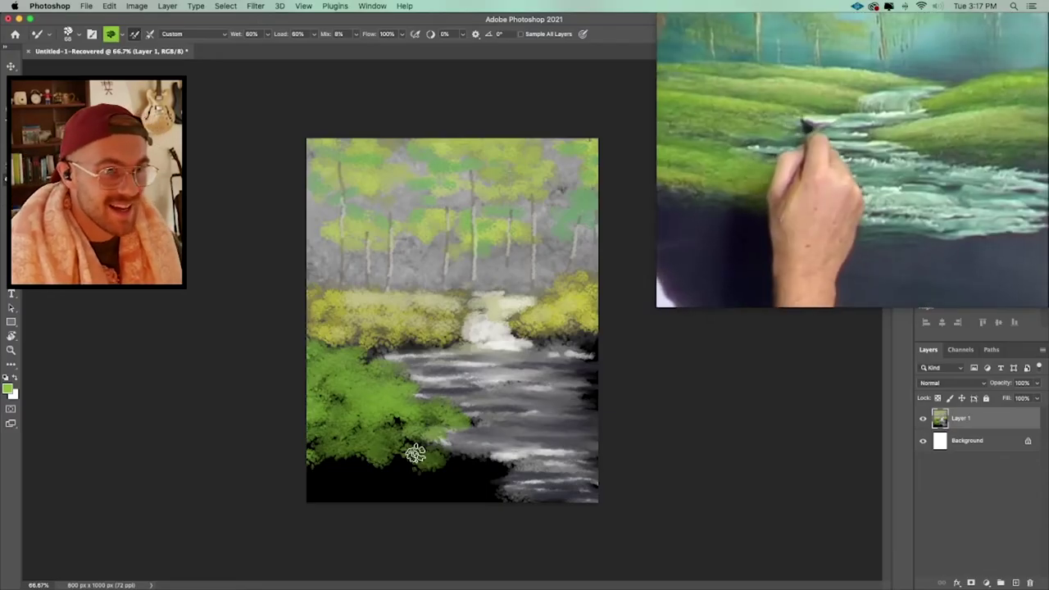
left_click_drag(410, 452, 346, 473)
mouse_move(444, 474)
left_mouse_down()
mouse_move(382, 494)
mouse_move(461, 487)
left_mouse_up()
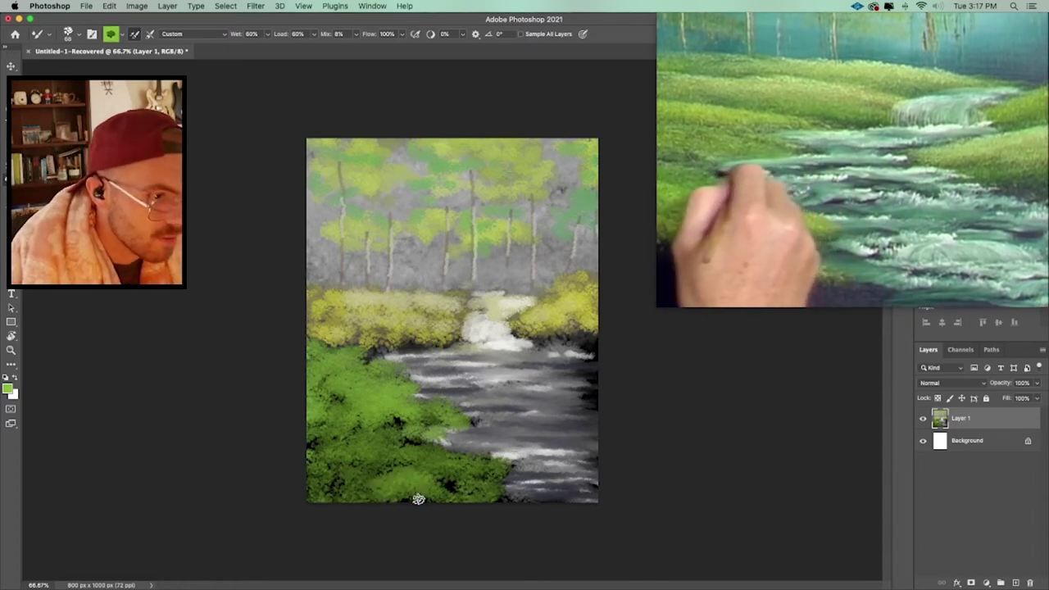
mouse_move(309, 464)
left_mouse_down()
mouse_move(363, 375)
mouse_move(409, 437)
left_mouse_up()
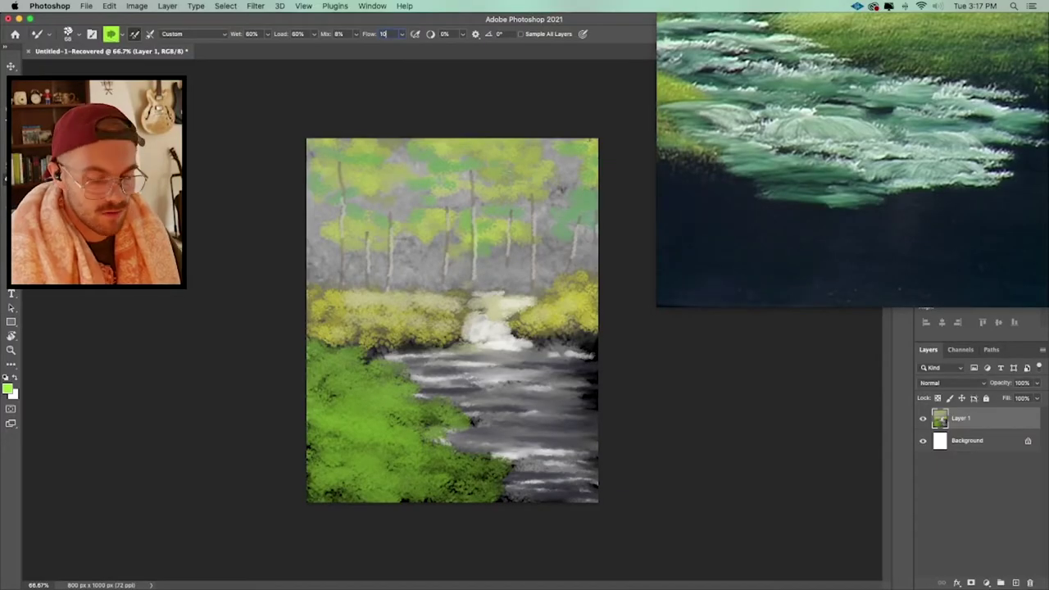
type("0")
key("Return")
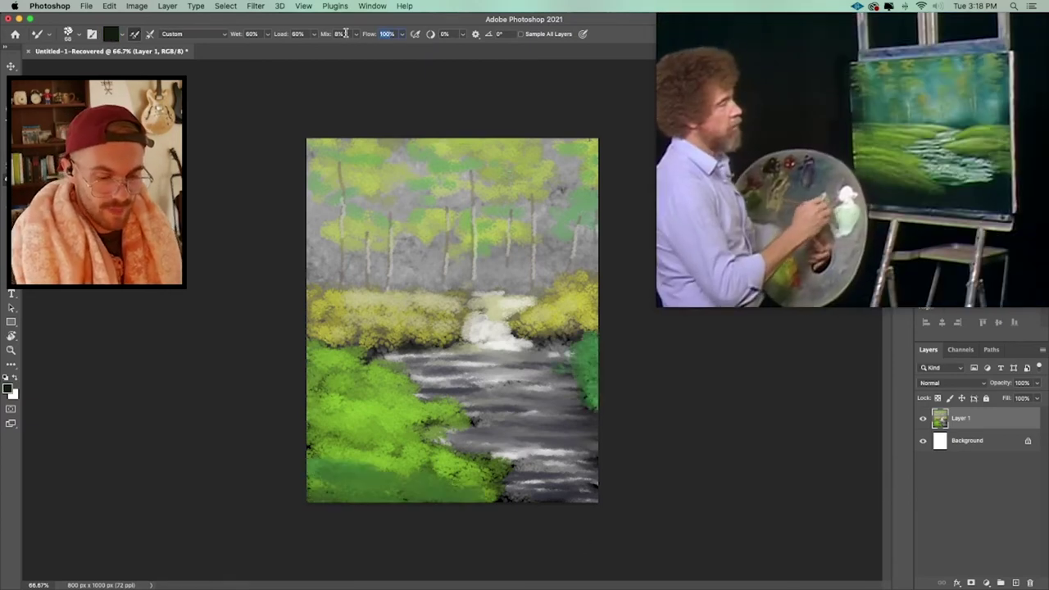
Set flow to 70% and add white ripples at the river's bottom right
type("70")
key("Return")
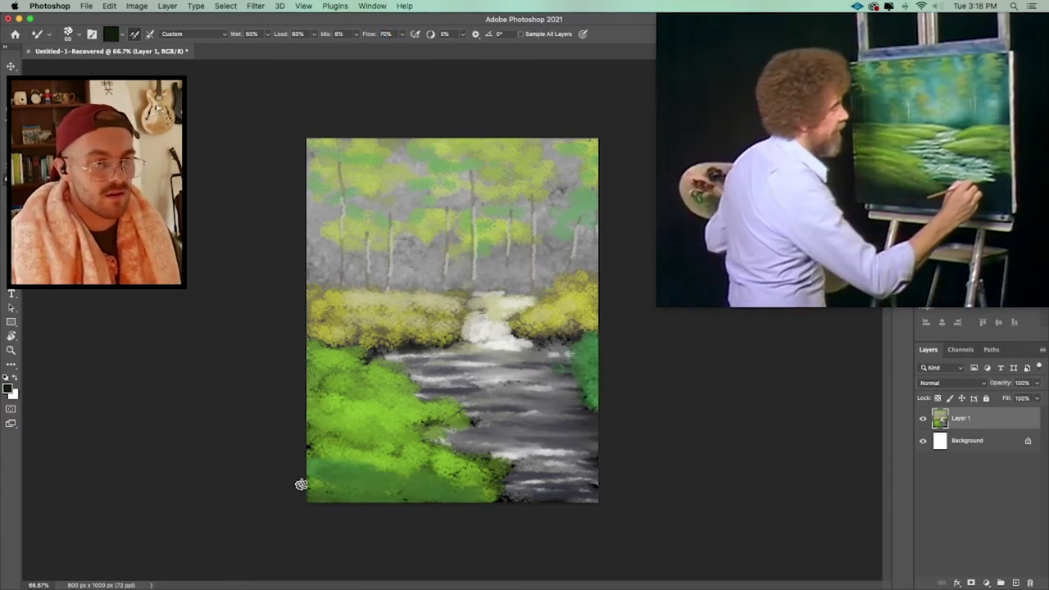
left_click_drag(385, 487, 484, 492)
key("x")
left_click(384, 33)
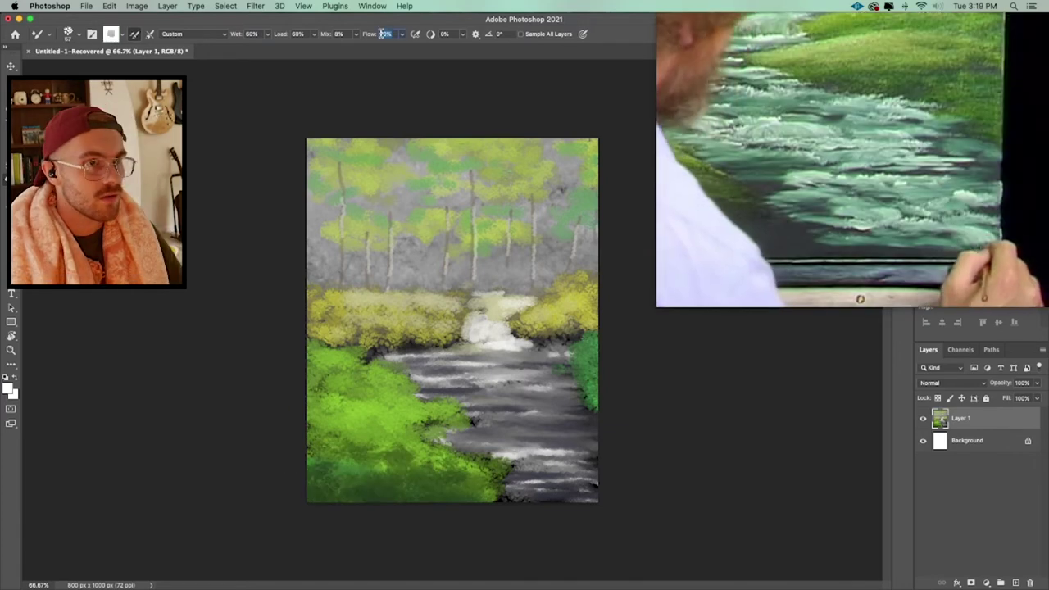
key("Return")
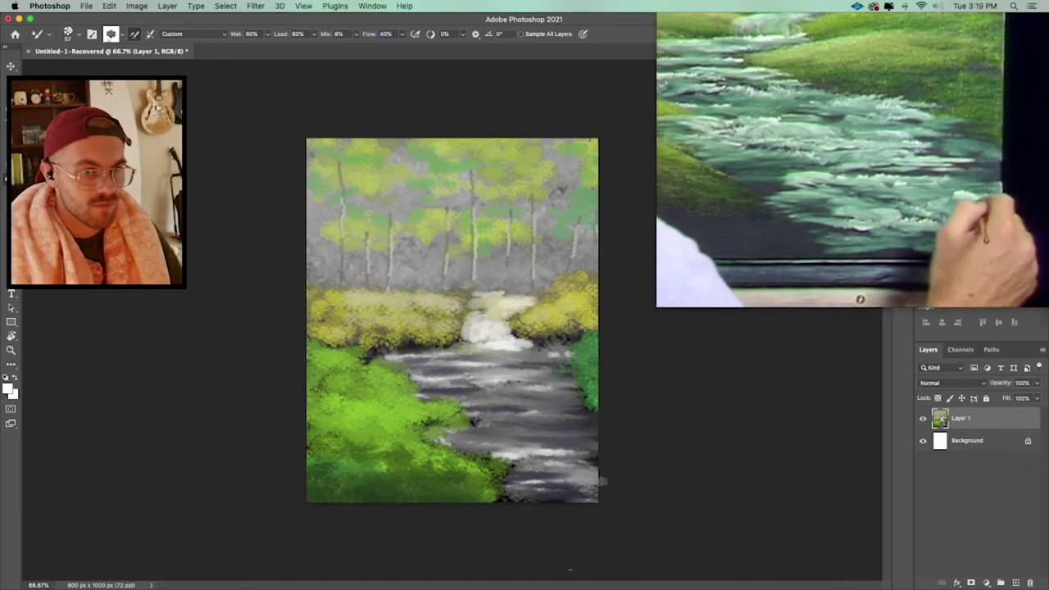
left_click_drag(574, 482, 515, 492)
Pick a dark blue and darken the bottom of the green bank
left_click(10, 390)
left_click(431, 316)
left_click_drag(539, 309, 535, 246)
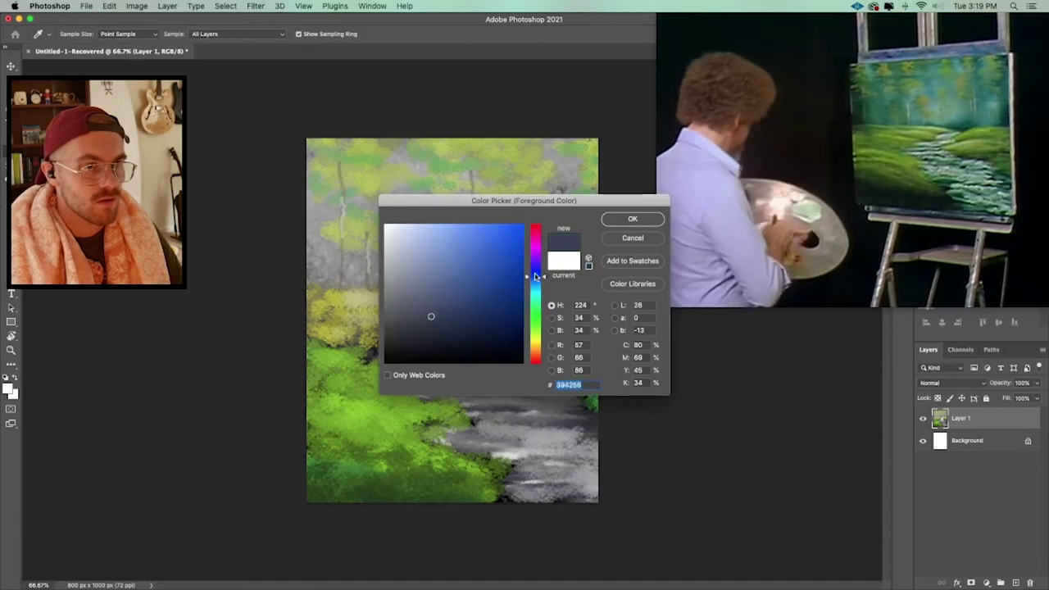
key("Return")
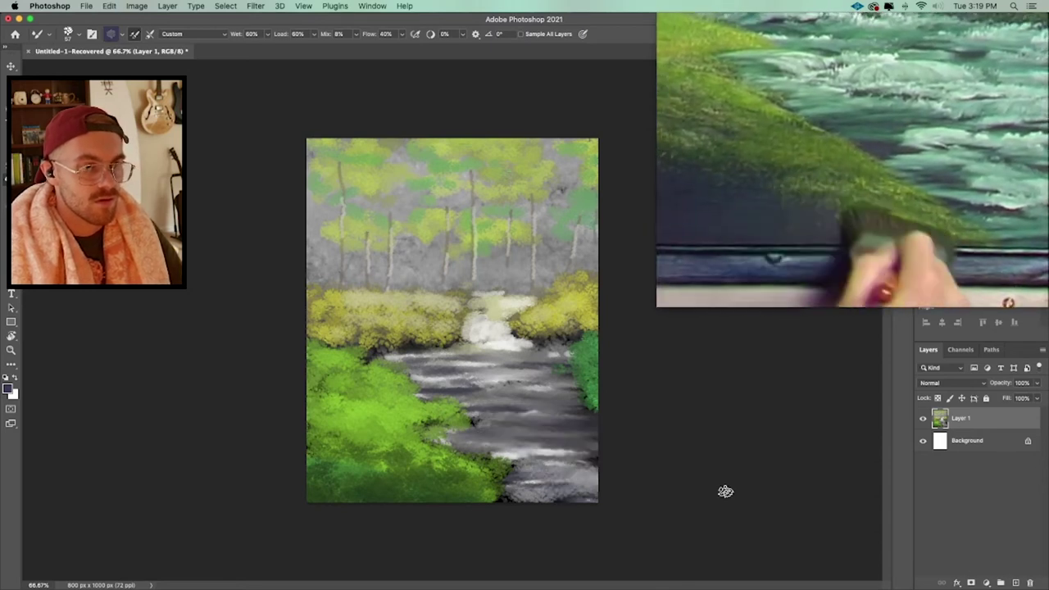
left_click_drag(496, 490, 385, 493)
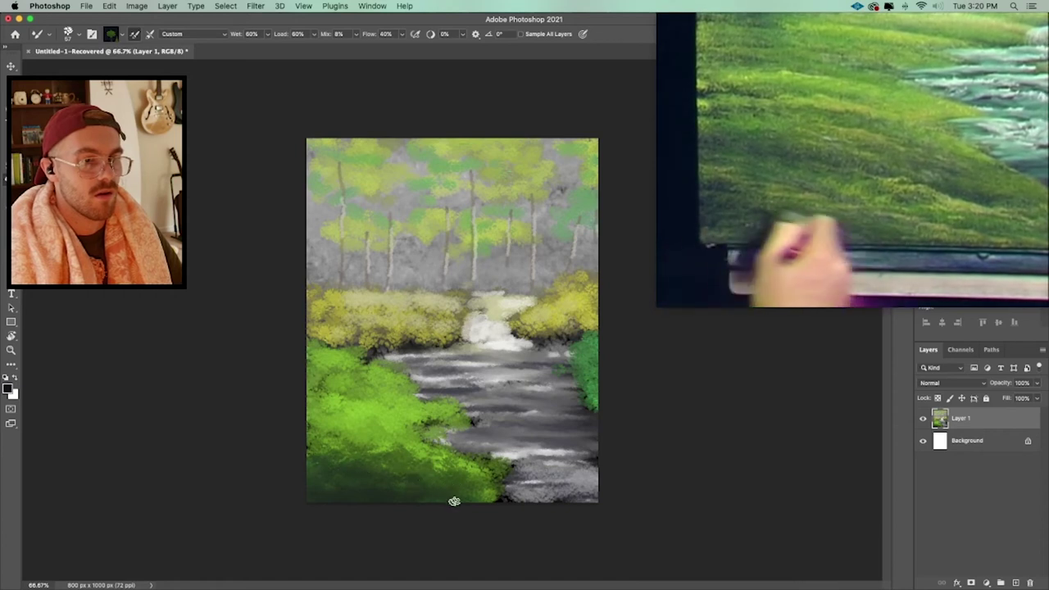
Choose a light green, resize the brush to 23 px and set flow to 100%
left_click(491, 485, "alt")
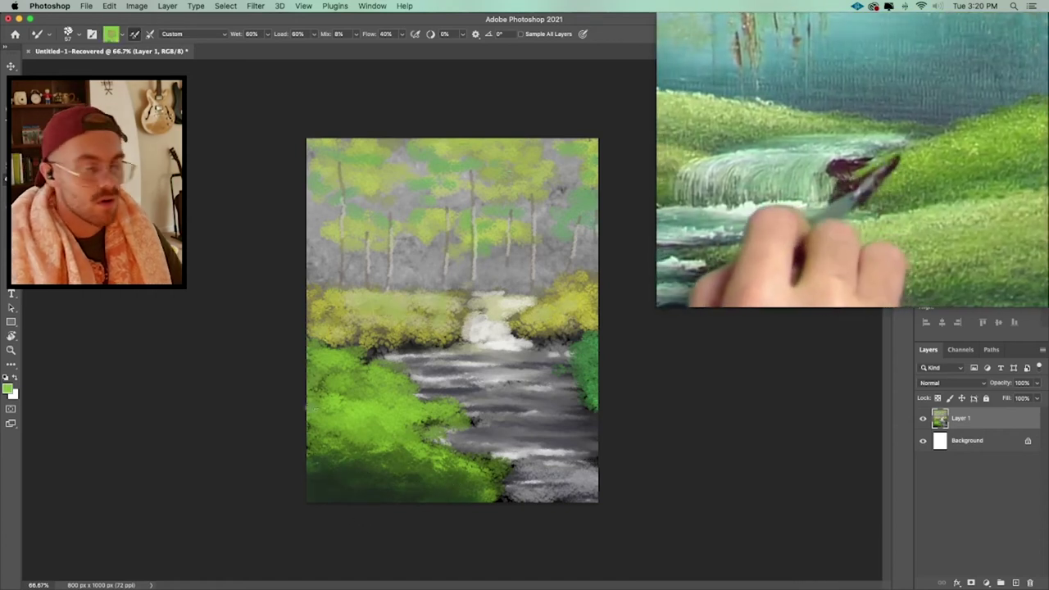
left_click(9, 391)
key("Return")
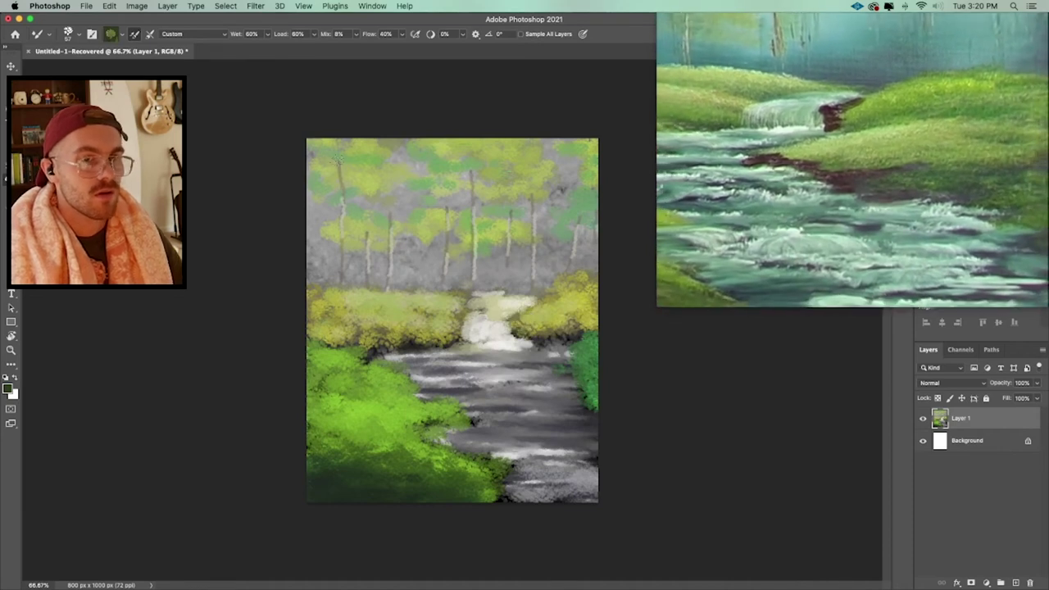
left_click(75, 35)
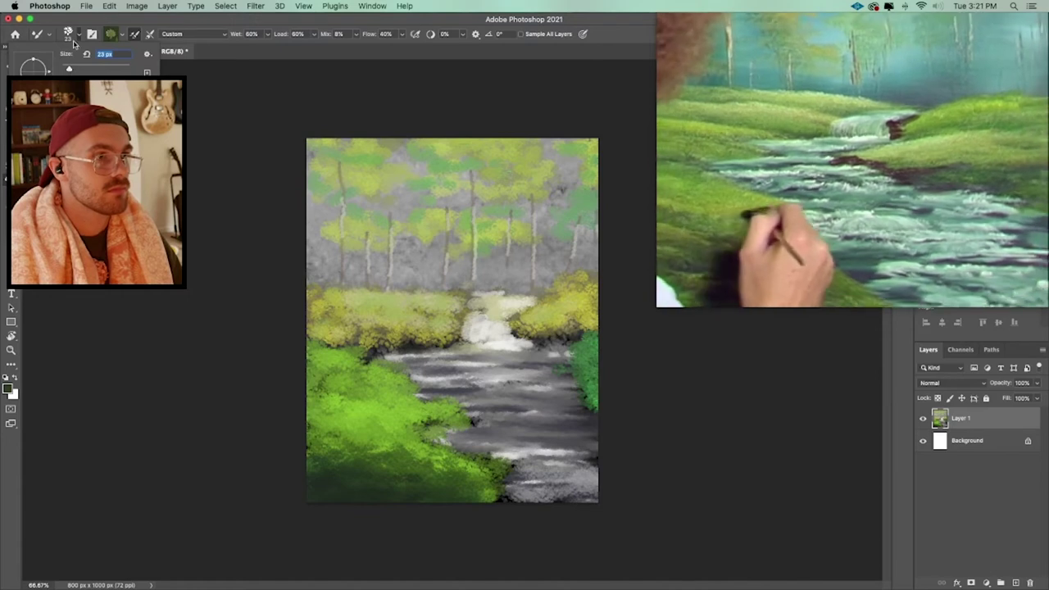
key("Return")
type("100")
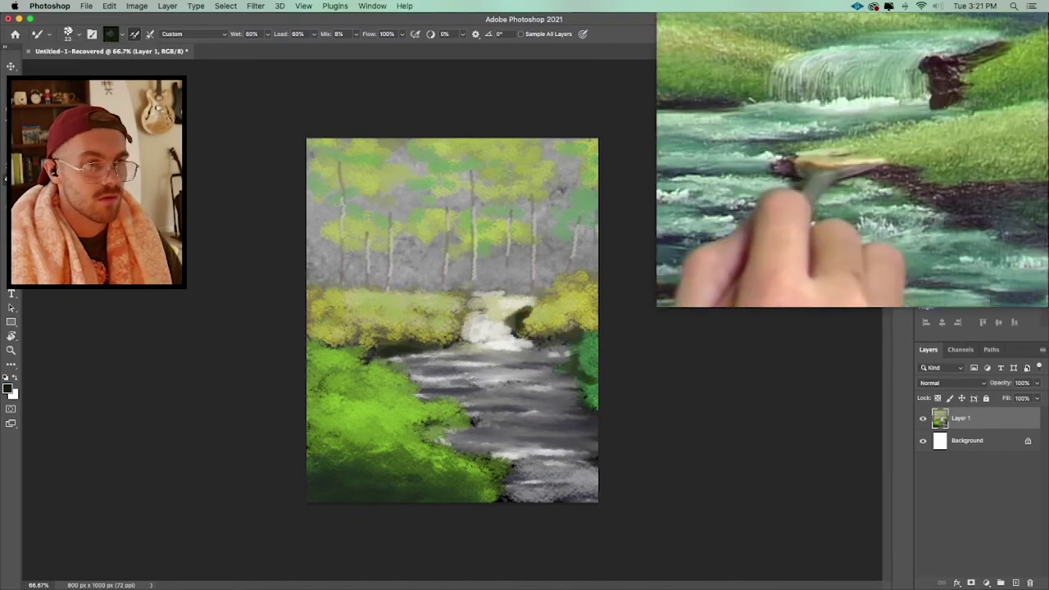
left_click(10, 388)
Pick light green, then white for the stream stones, checking the reference video
left_click(521, 317)
key("Return")
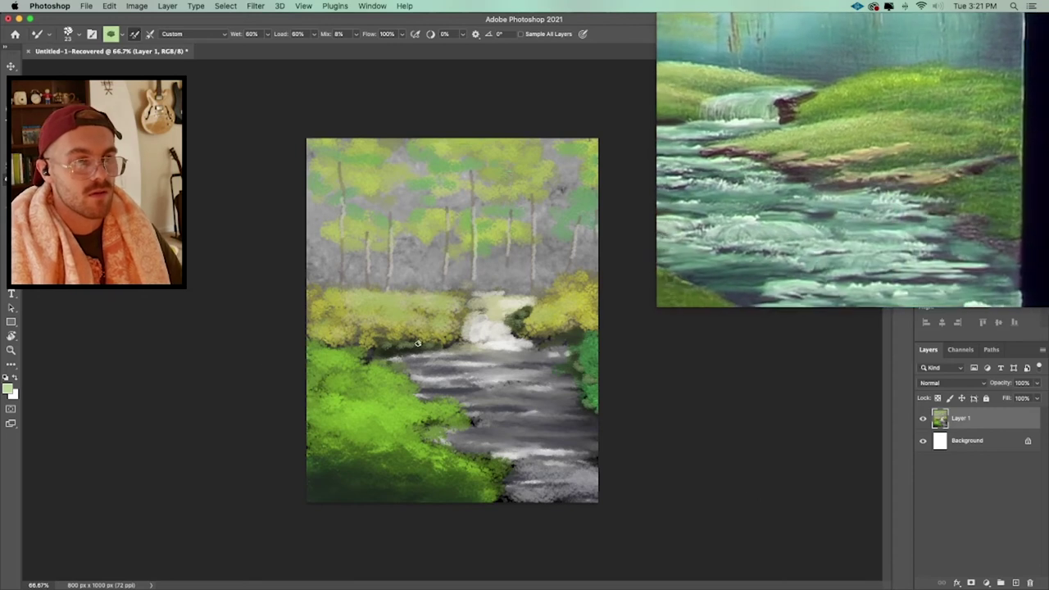
left_click(9, 388)
left_click(388, 229)
key("Return")
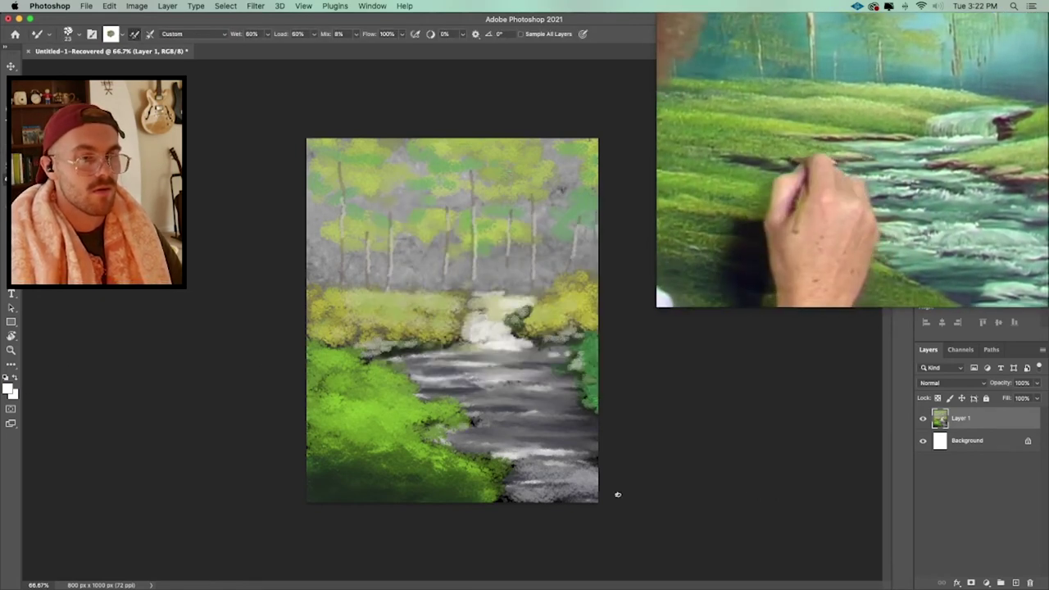
left_click(740, 267)
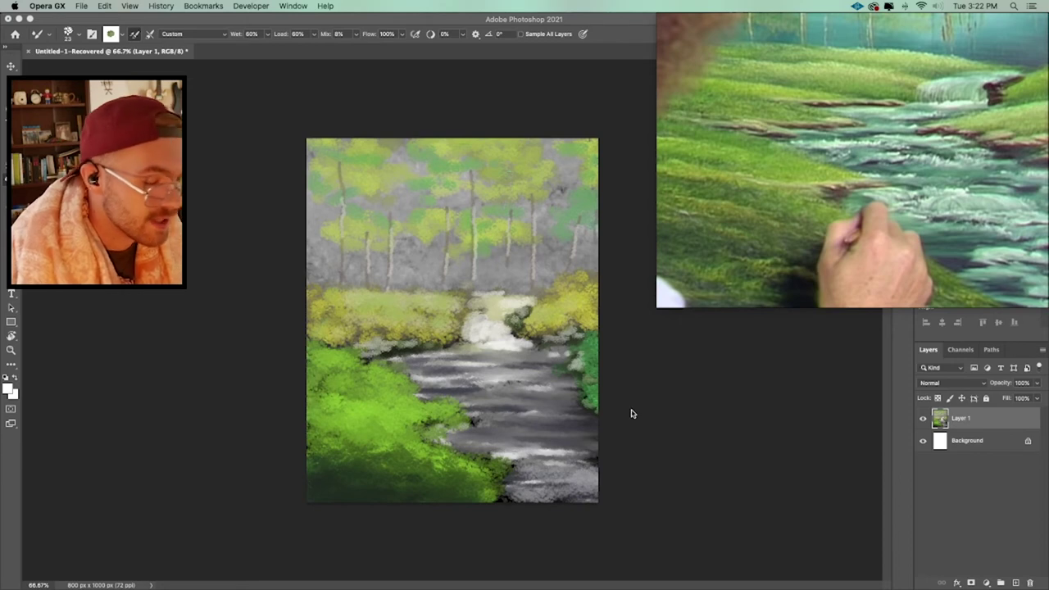
left_click(671, 294)
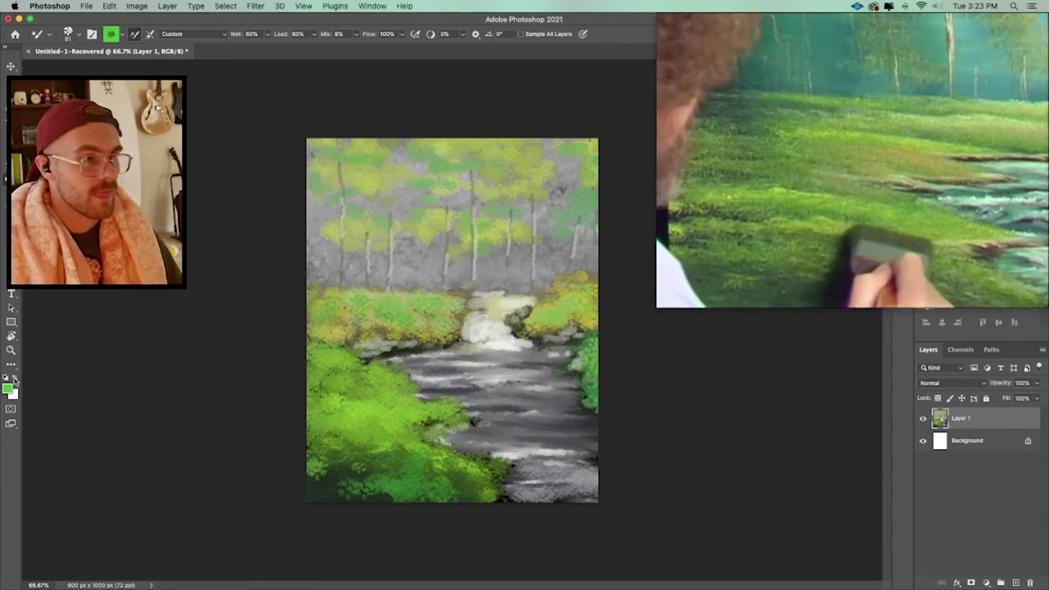
Choose a dark blue colour and resume the reference video
left_click(8, 389)
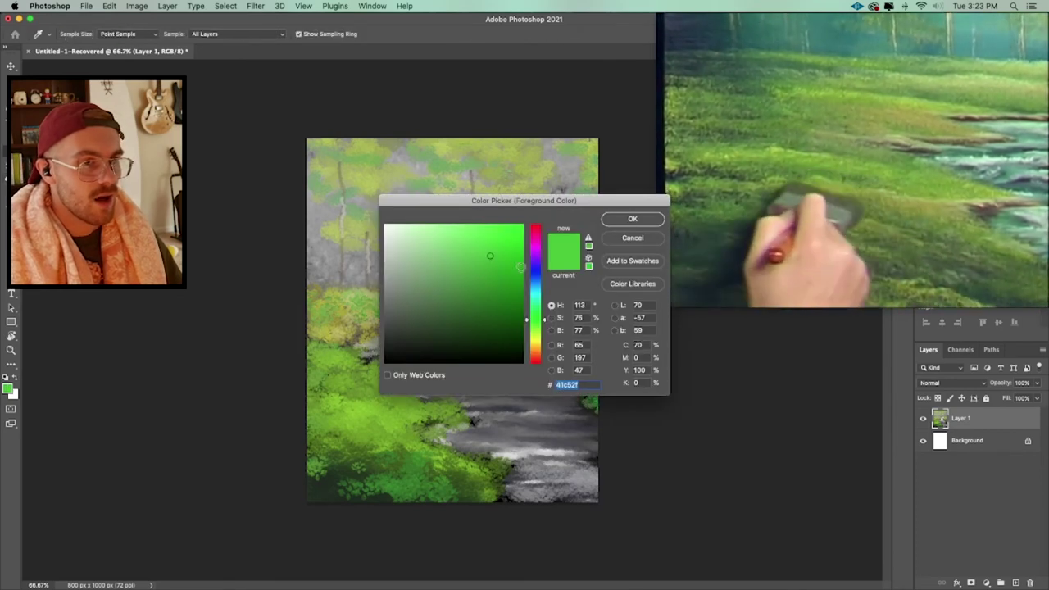
left_click(535, 272)
left_click(455, 275)
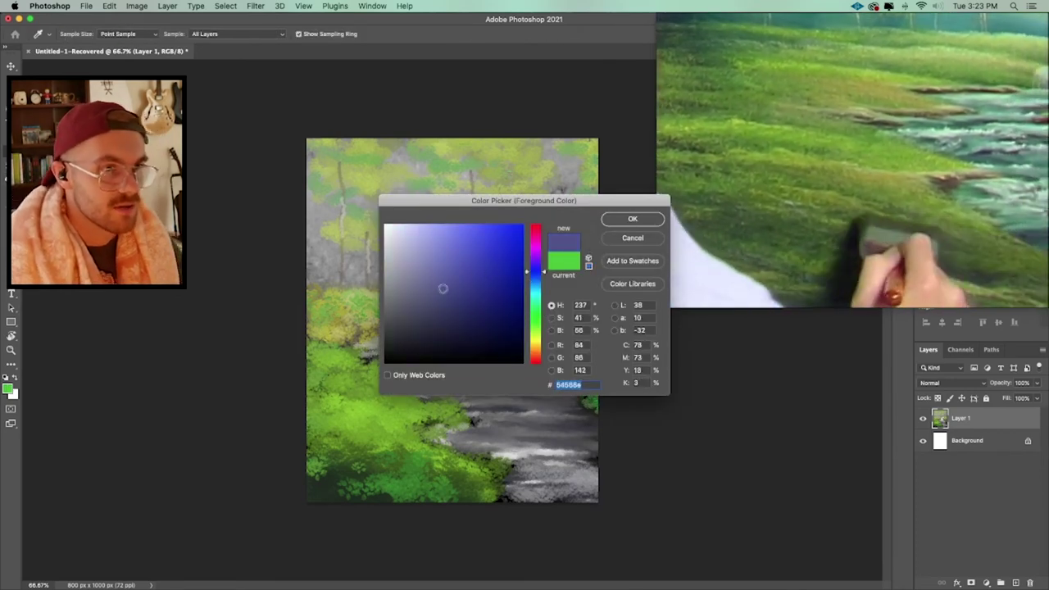
left_click_drag(456, 275, 459, 309)
left_click(633, 219)
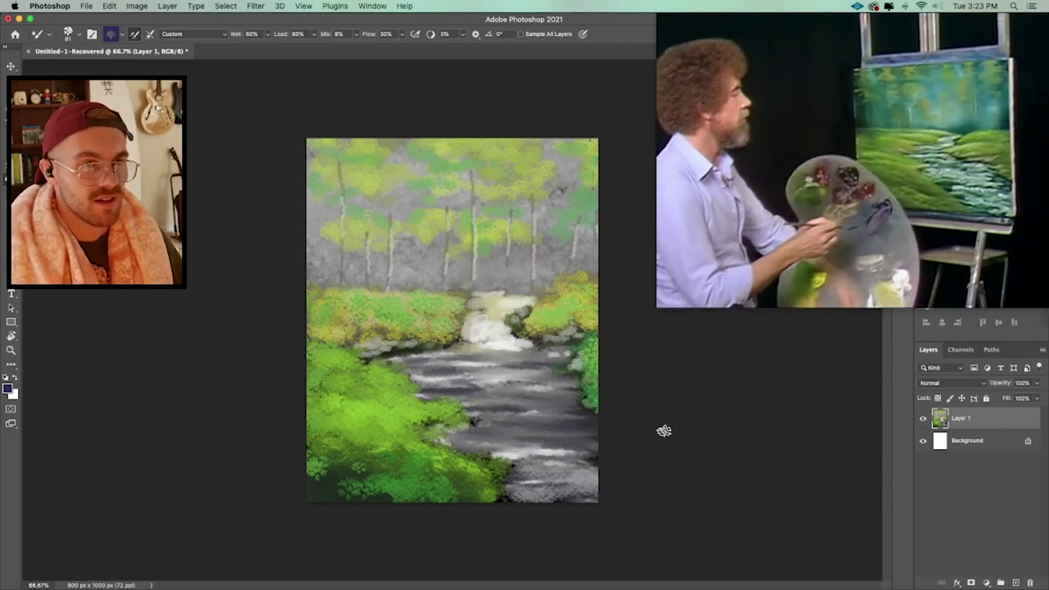
left_click(671, 294)
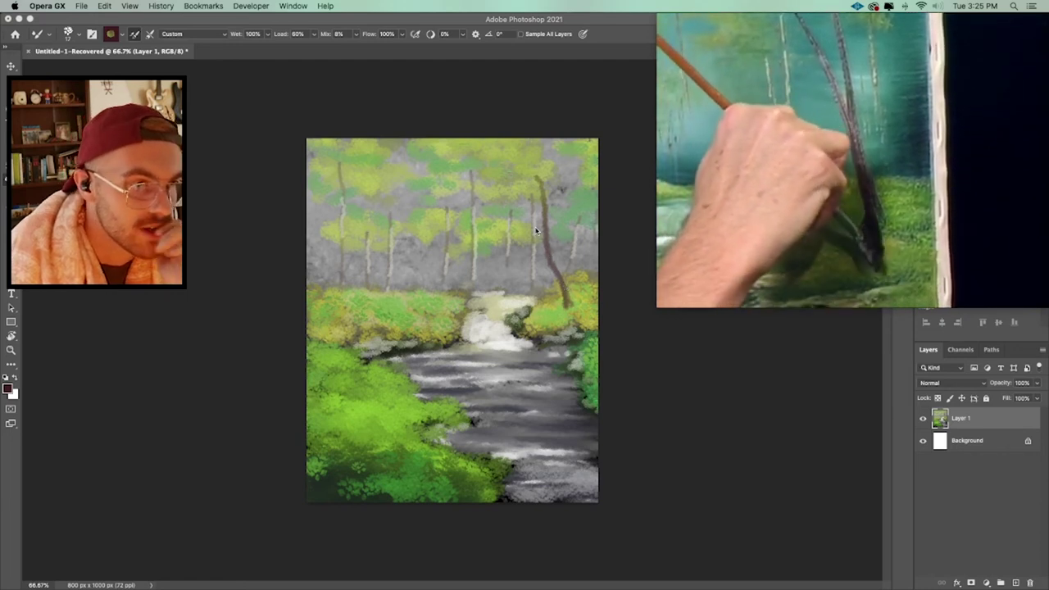
left_click(551, 252)
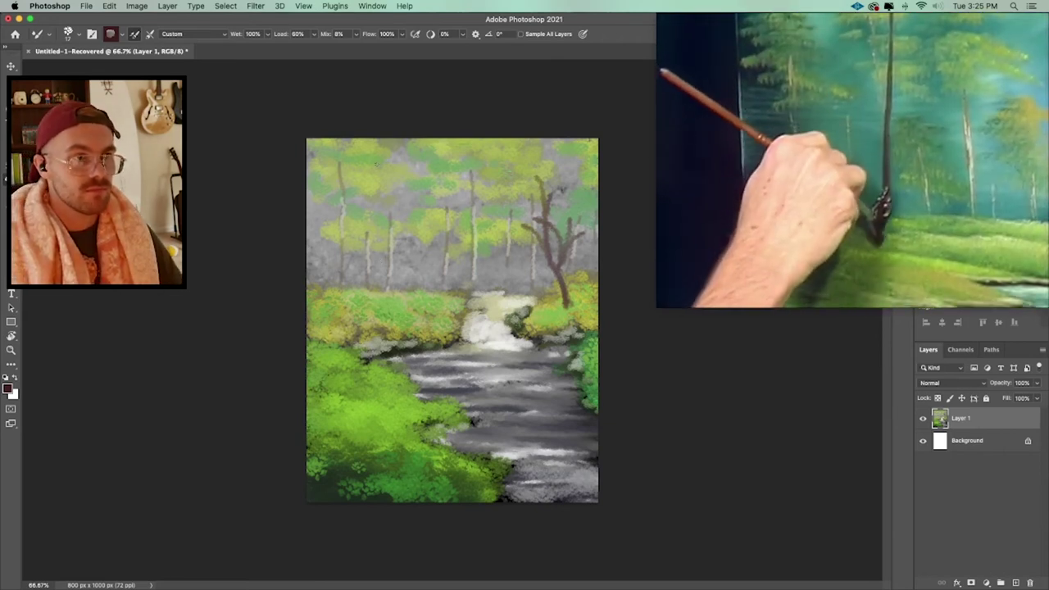
Paint a long branch on the right brown tree and swap the paint colours
left_click_drag(376, 162, 356, 297)
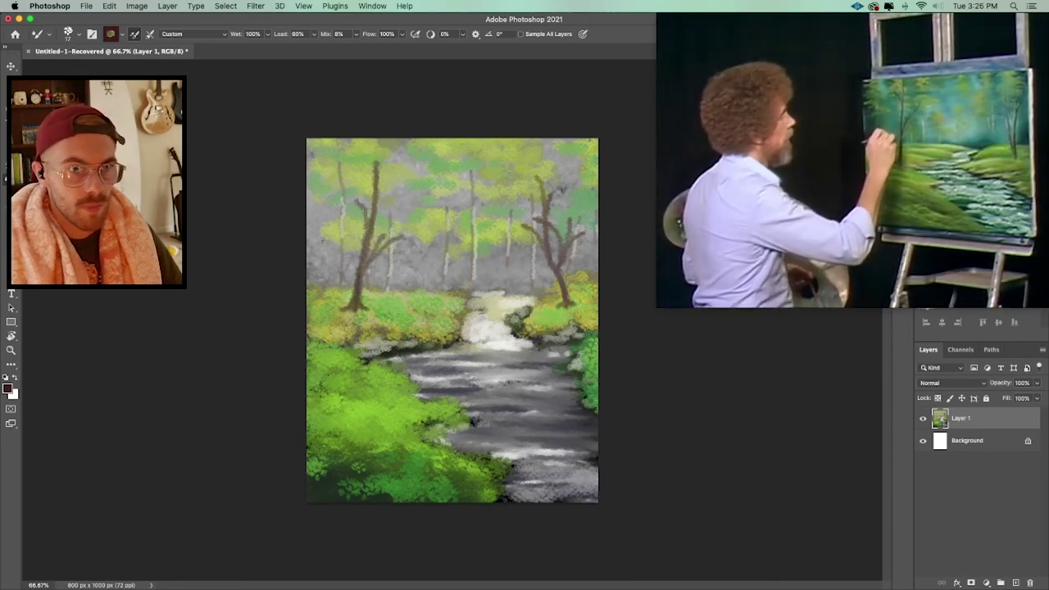
key("x")
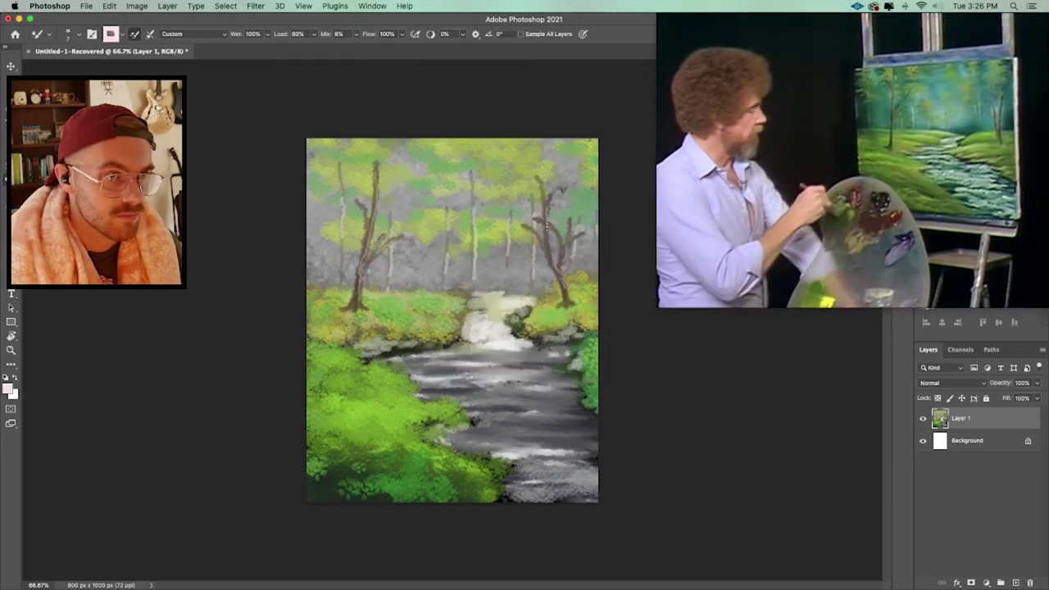
Set the foreground colour to a dark green for the tree leaves
left_click(9, 389)
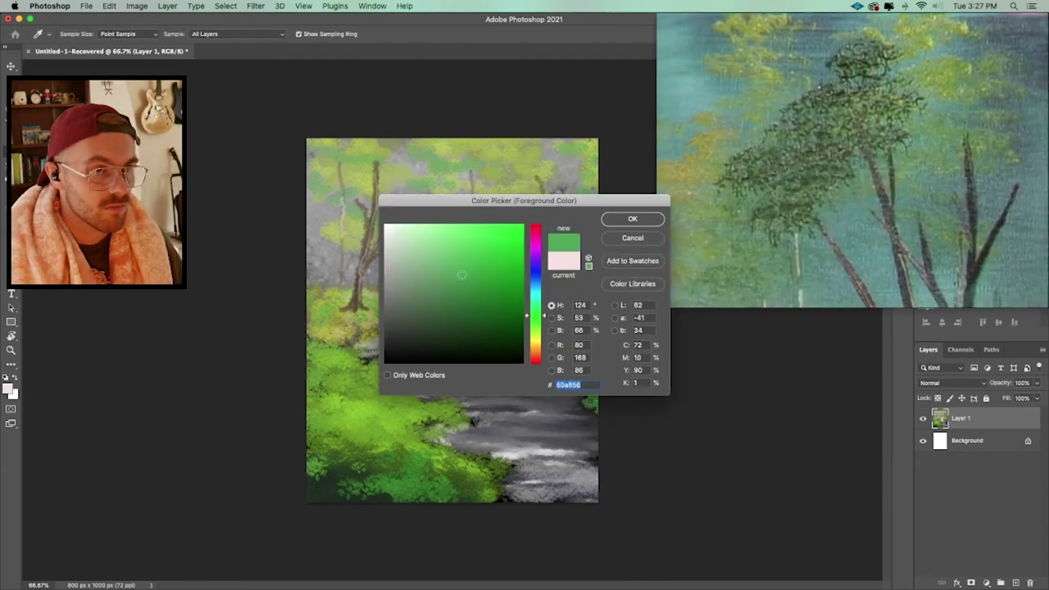
left_click_drag(400, 227, 472, 307)
left_click(631, 219)
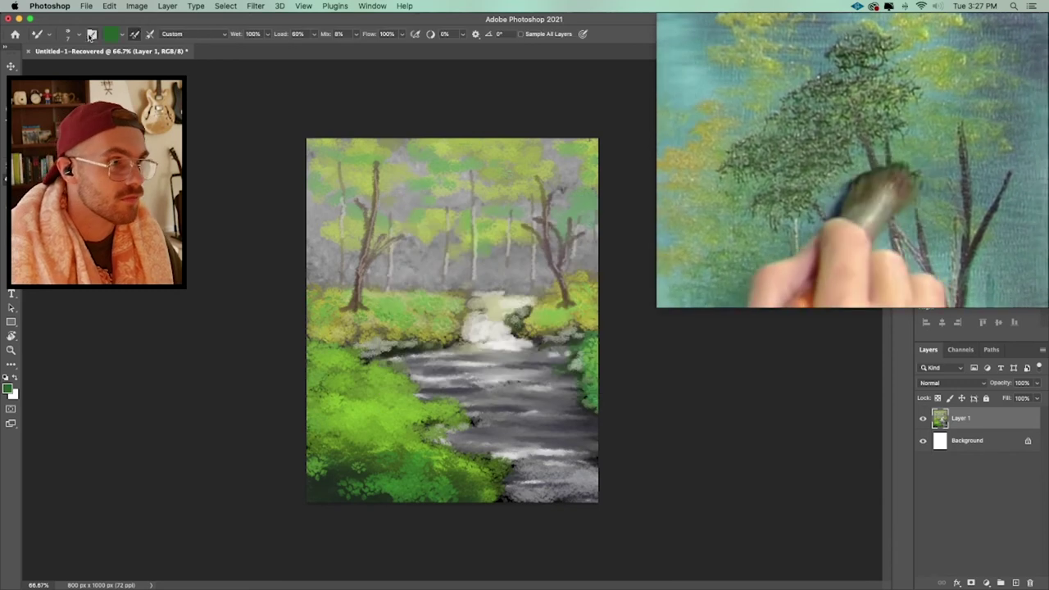
Stipple leafy crowns onto the brown trees beside the waterfall, resizing the Mixer Brush
left_click(71, 34)
left_click_drag(369, 219, 410, 189)
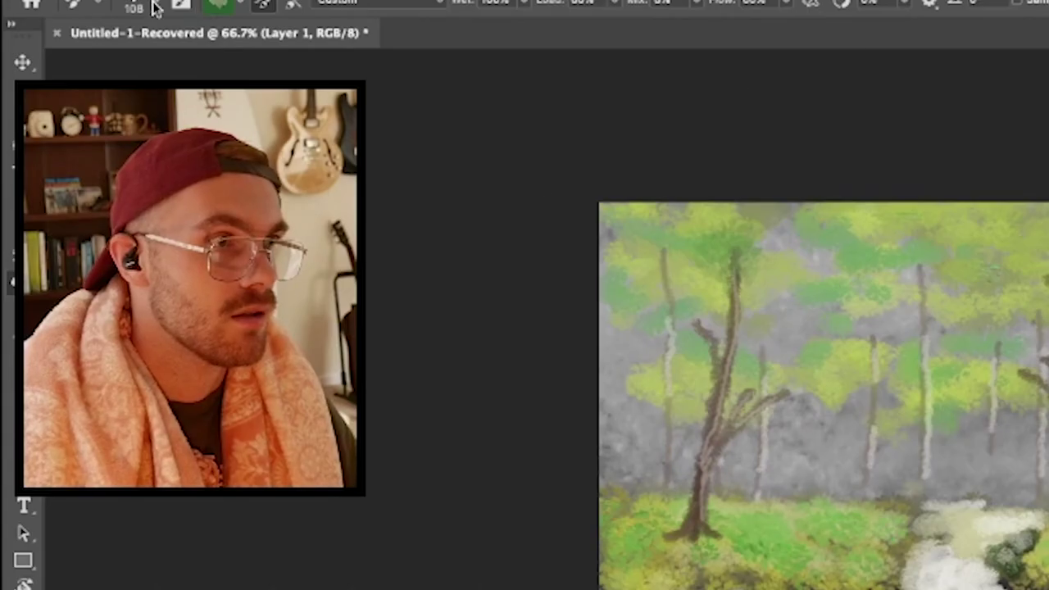
left_click(154, 7)
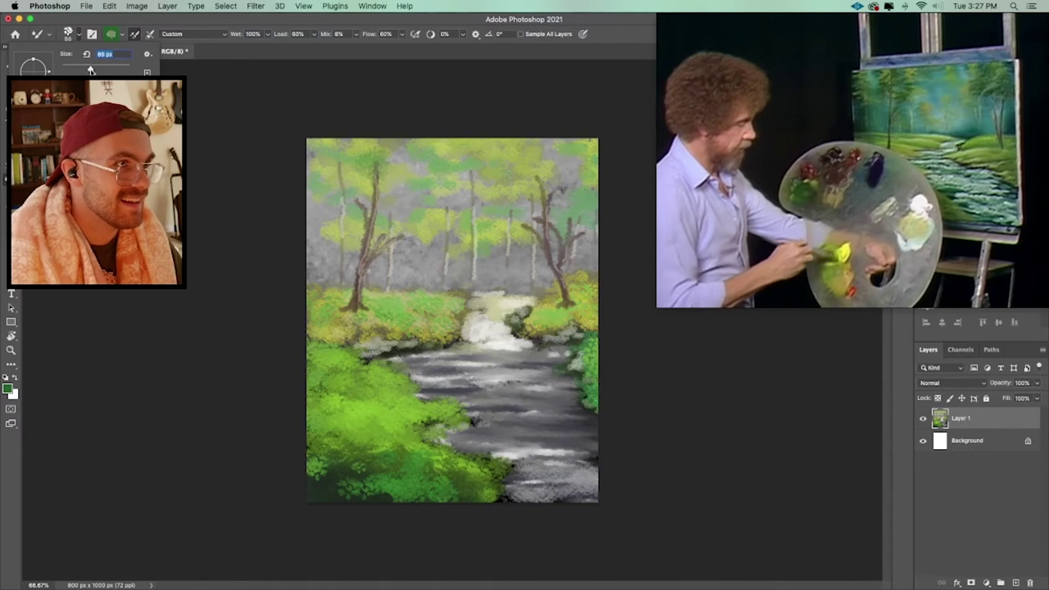
key("Return")
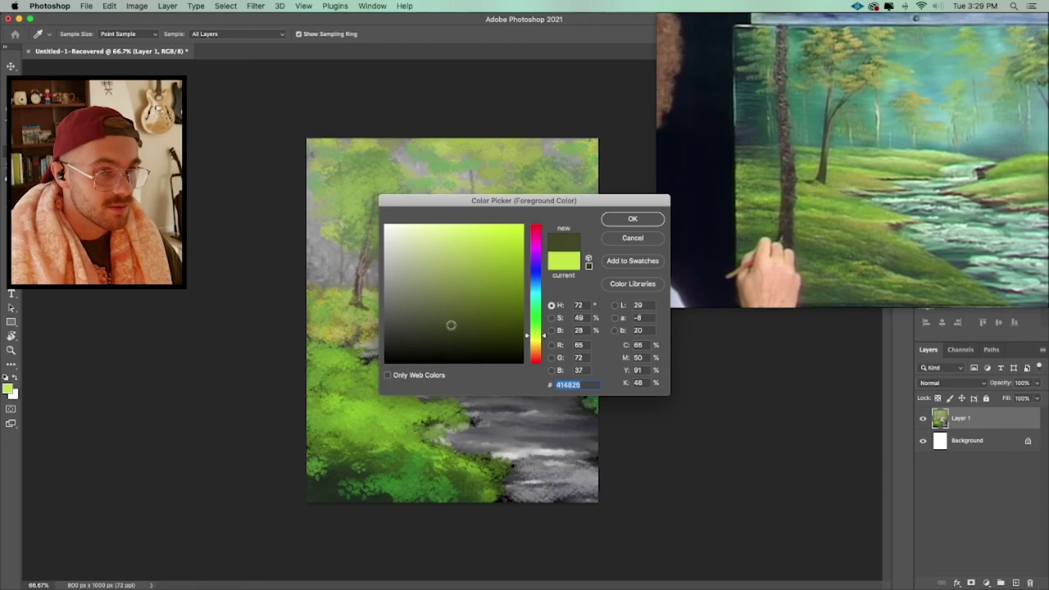
With dark olive green and an enlarged Mixer Brush, paint a tall trunk down the left edge
left_click(650, 220)
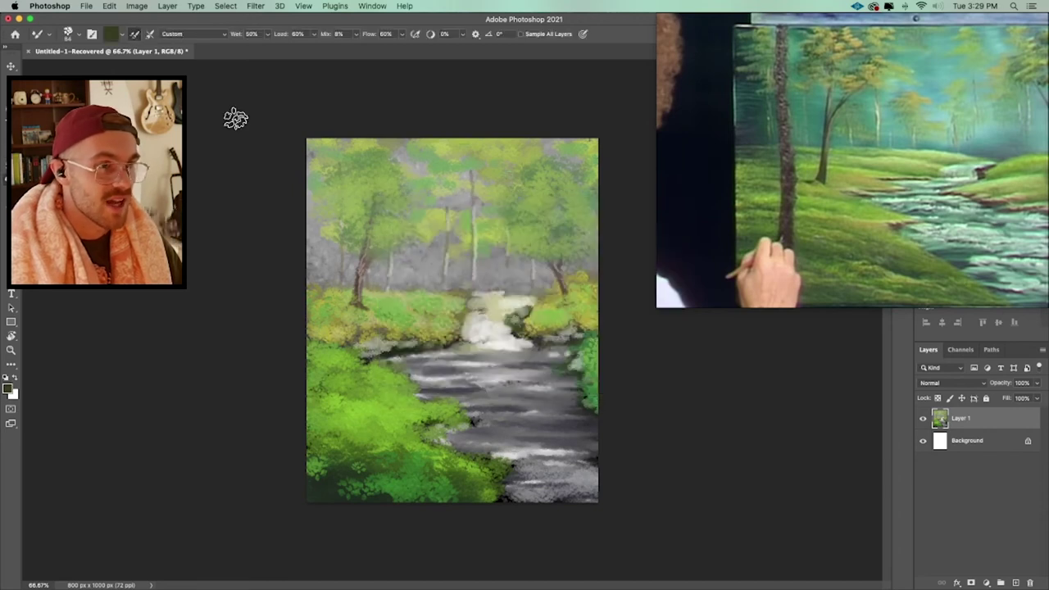
left_click(68, 35)
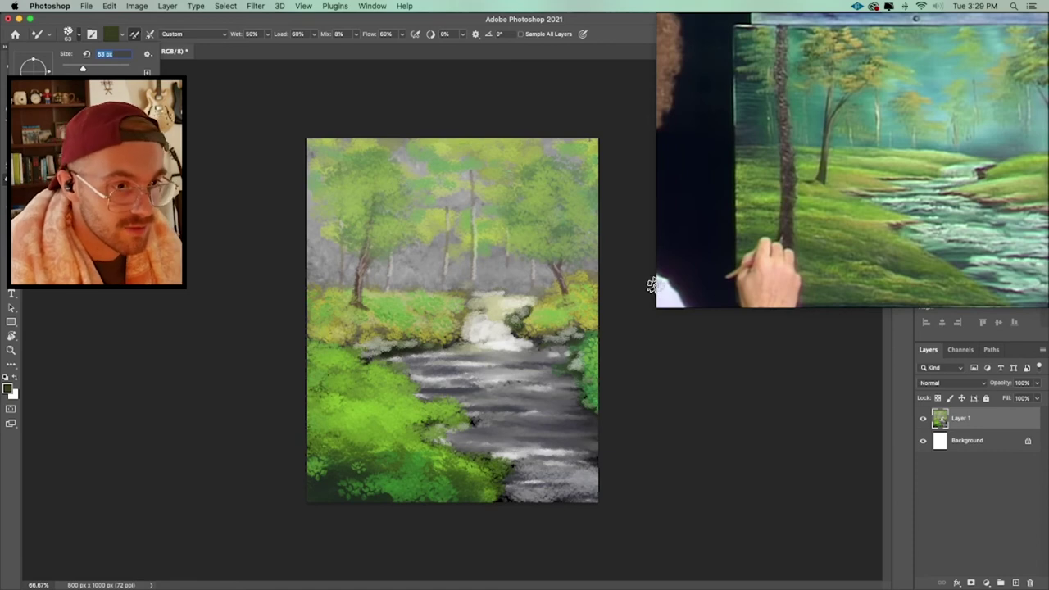
key("Return")
mouse_move(325, 142)
left_mouse_down()
mouse_move(321, 410)
mouse_move(348, 451)
left_mouse_up()
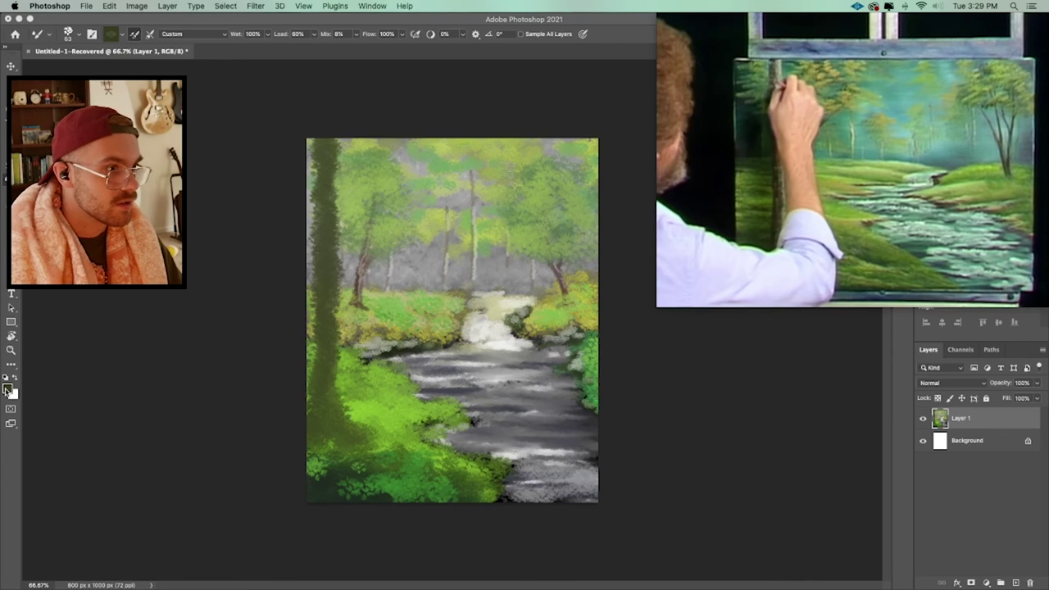
Reset colours to default black and darken the left trunk from the top down
key("d")
left_click_drag(324, 144, 319, 363)
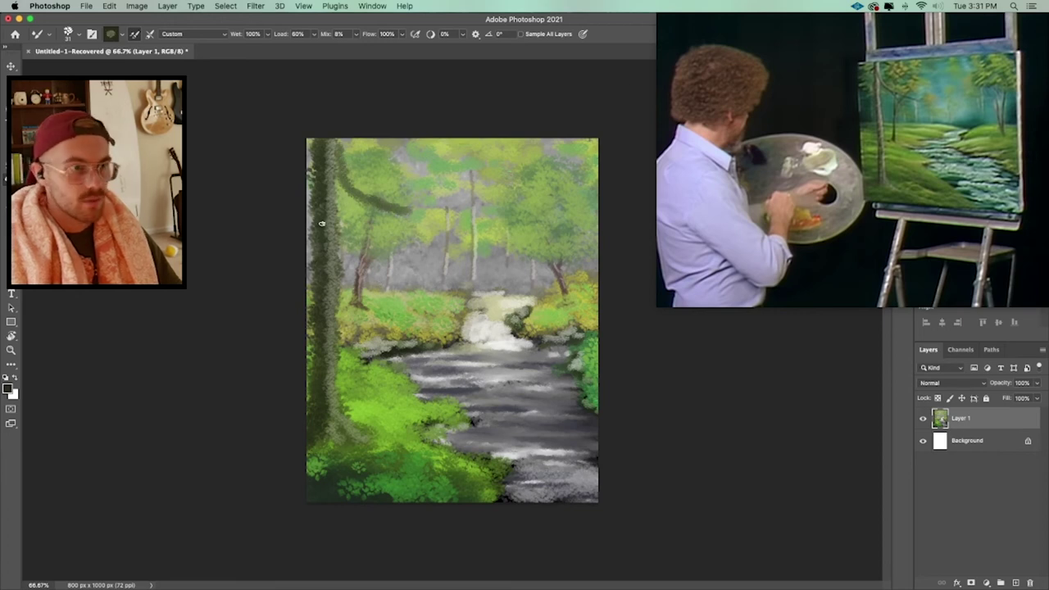
left_click(724, 235)
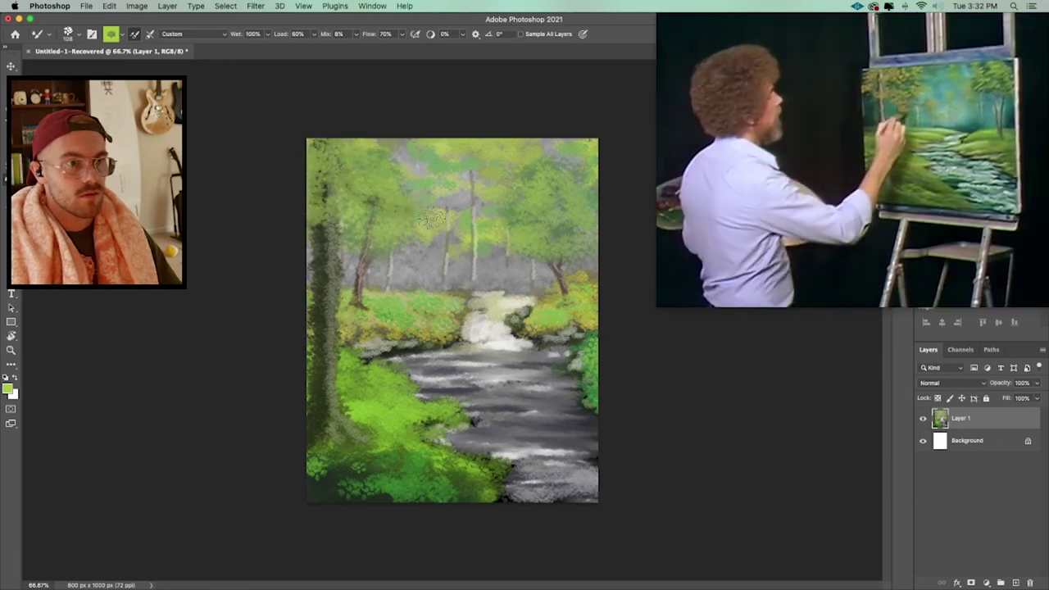
left_click(867, 217)
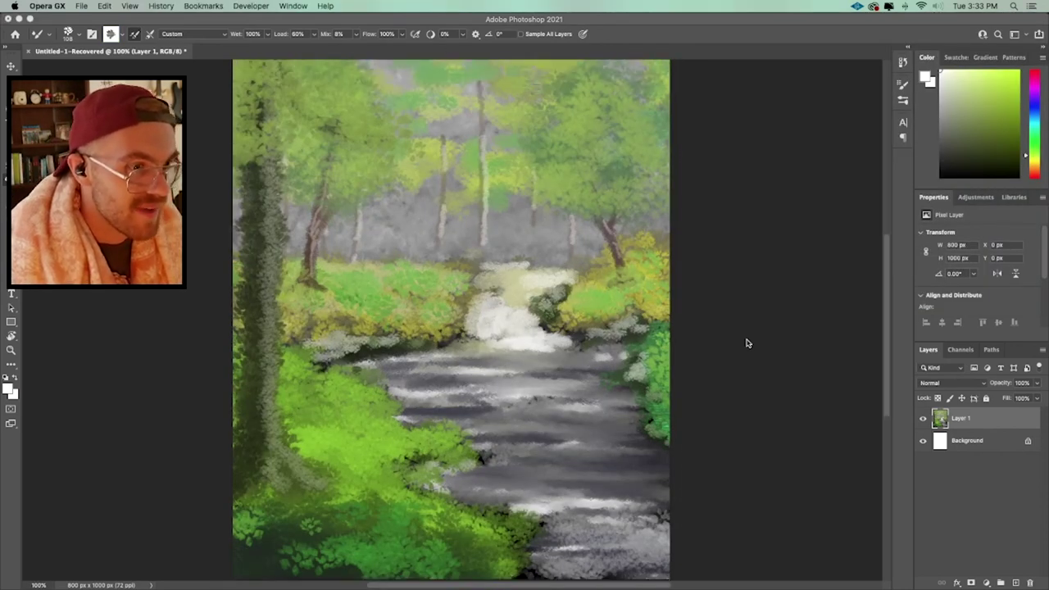
left_click(799, 243)
key("super+minus")
key("super+minus")
key("super+equal")
key("super+equal")
key("super+equal")
key("super+equal")
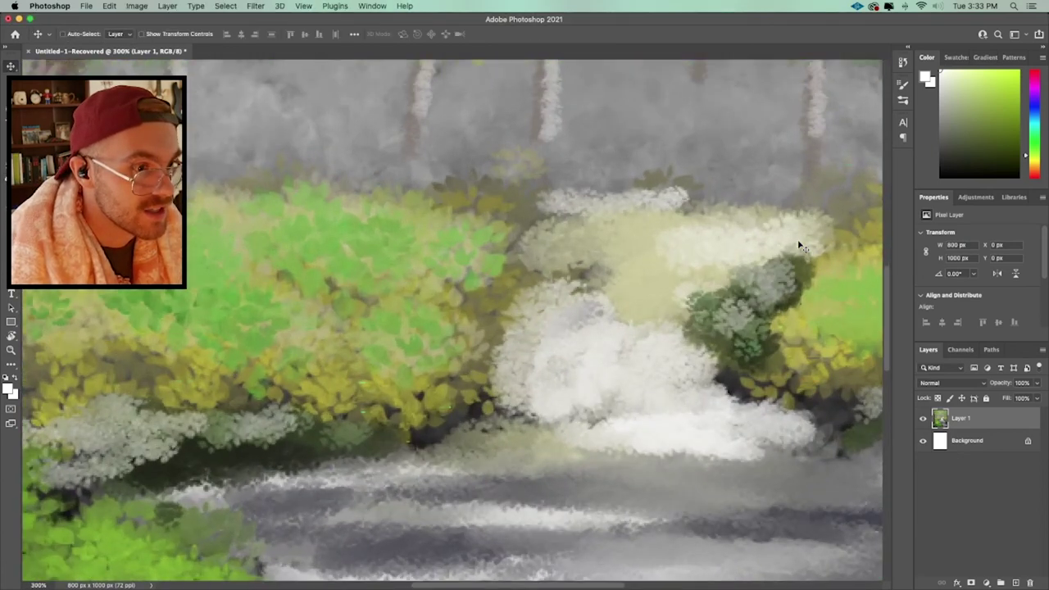
key("super+minus")
key("super+minus")
key("super+minus")
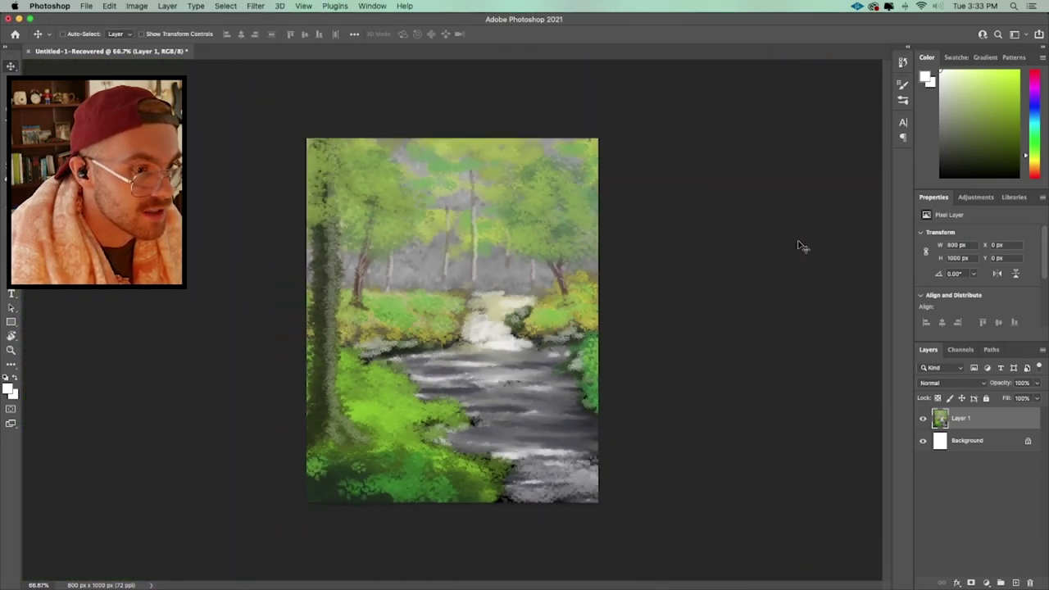